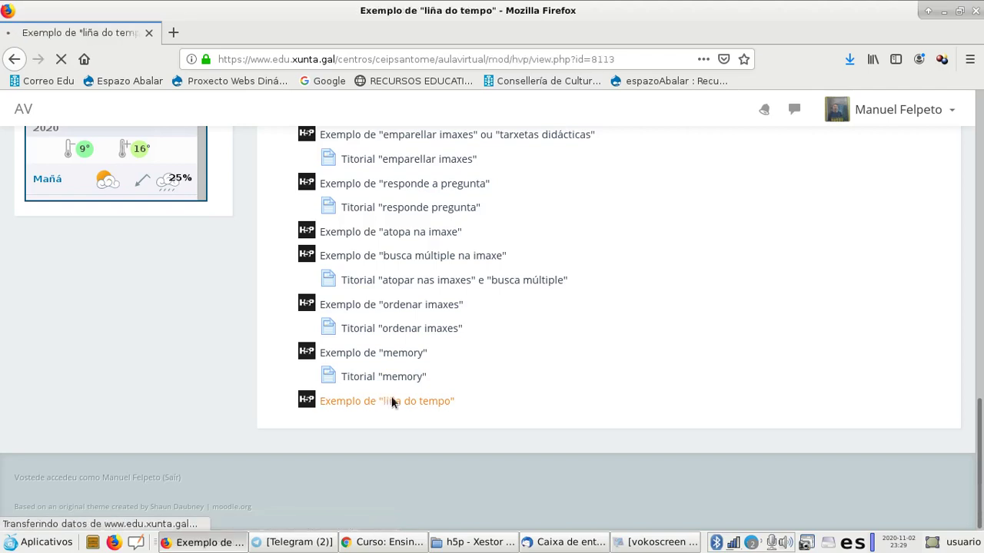
Examine the "liña do tempo" example page with its Paleolítico entry and the timeline beneath it.
scroll(543, 329, down, 3)
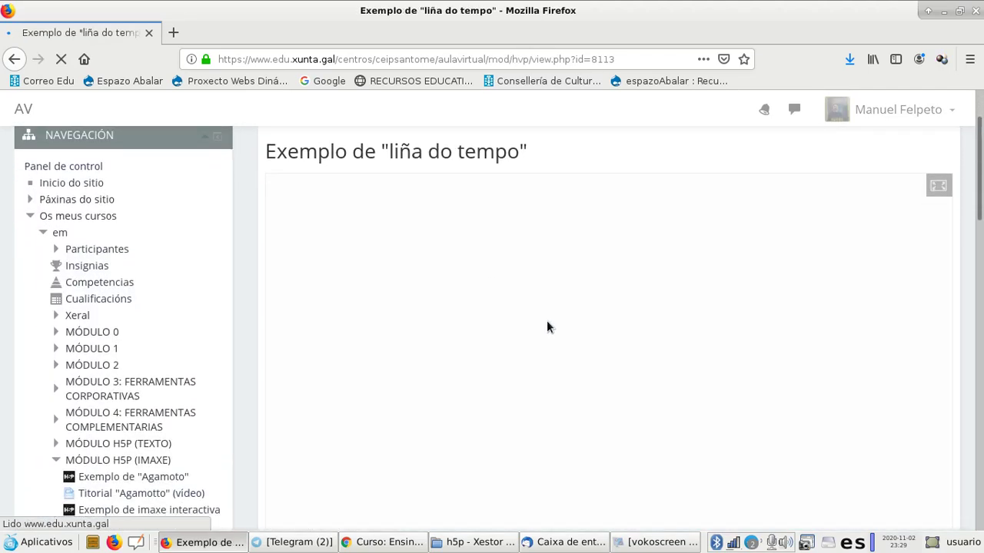
scroll(548, 327, down, 3)
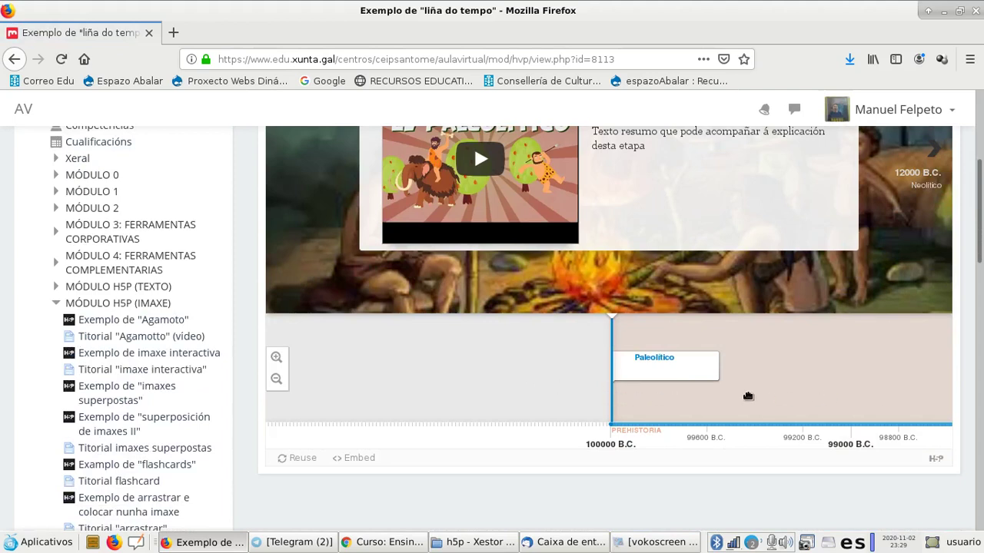
scroll(749, 395, up, 3)
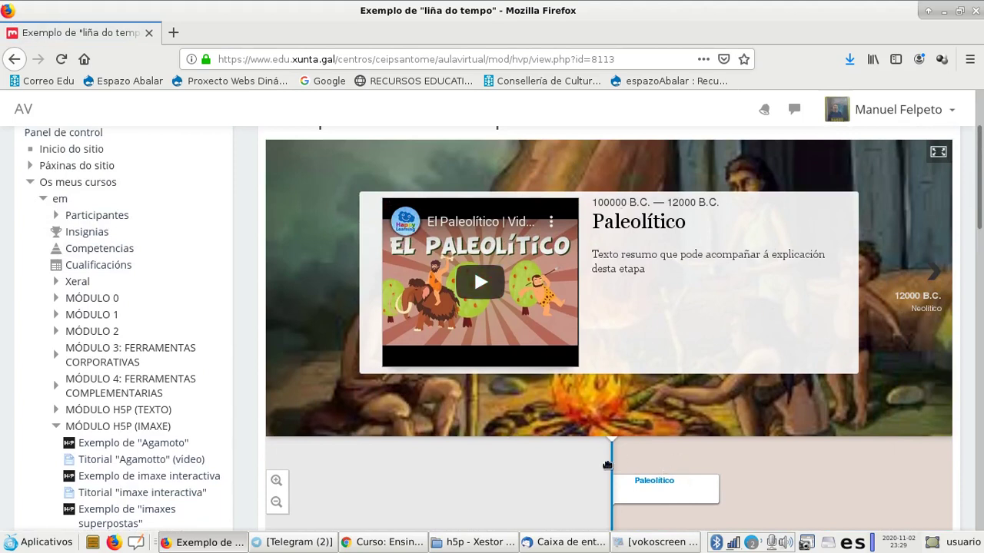
scroll(696, 465, down, 2)
scroll(696, 466, down, 1)
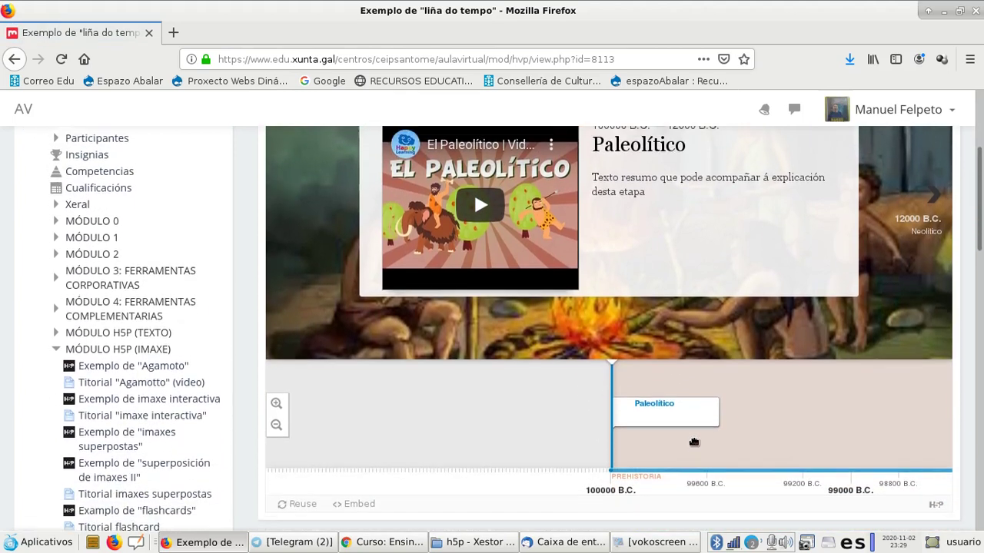
scroll(694, 453, up, 3)
Move forward along the example timeline and go through its Neolítico and Idade dos metais entries.
drag(845, 464, 644, 471)
drag(833, 454, 715, 449)
drag(865, 445, 695, 445)
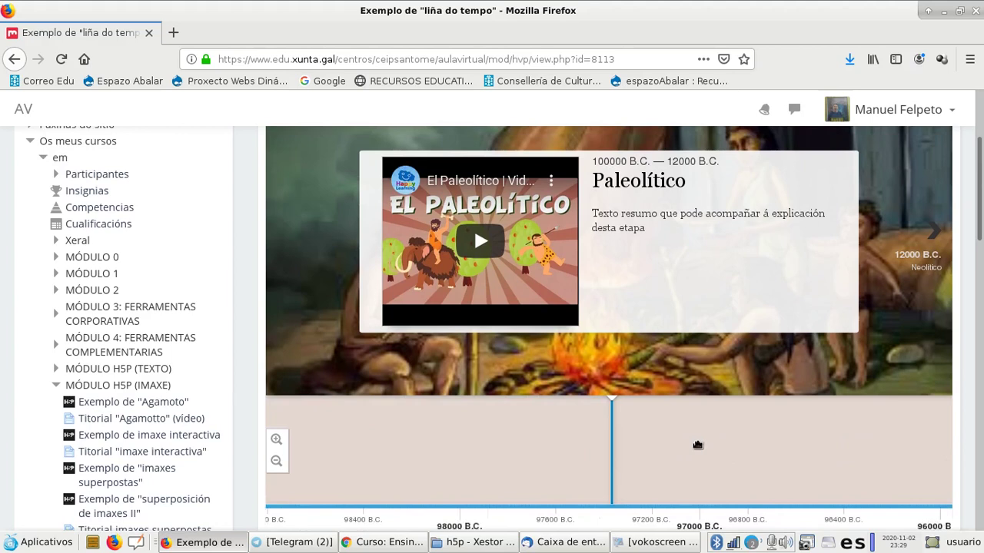
drag(841, 441, 677, 437)
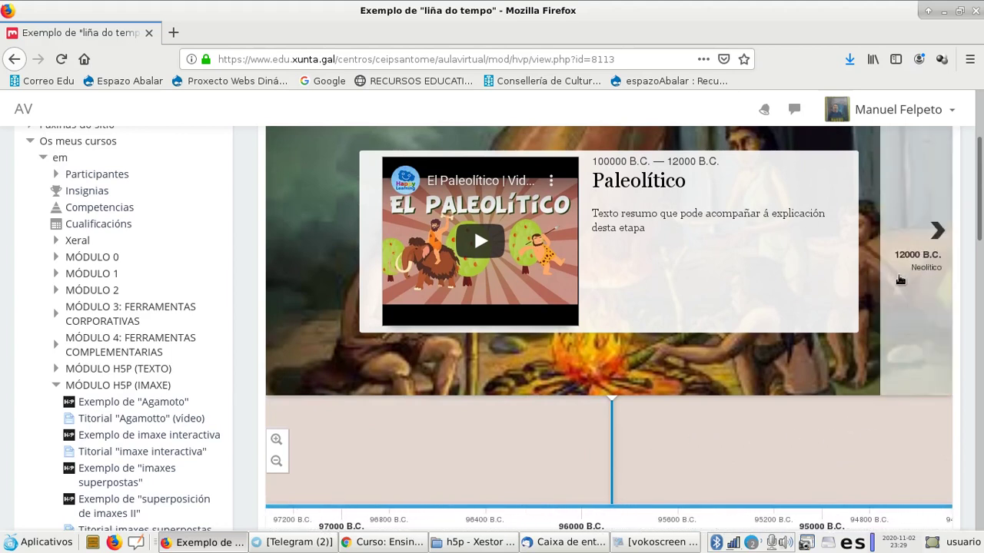
click(926, 242)
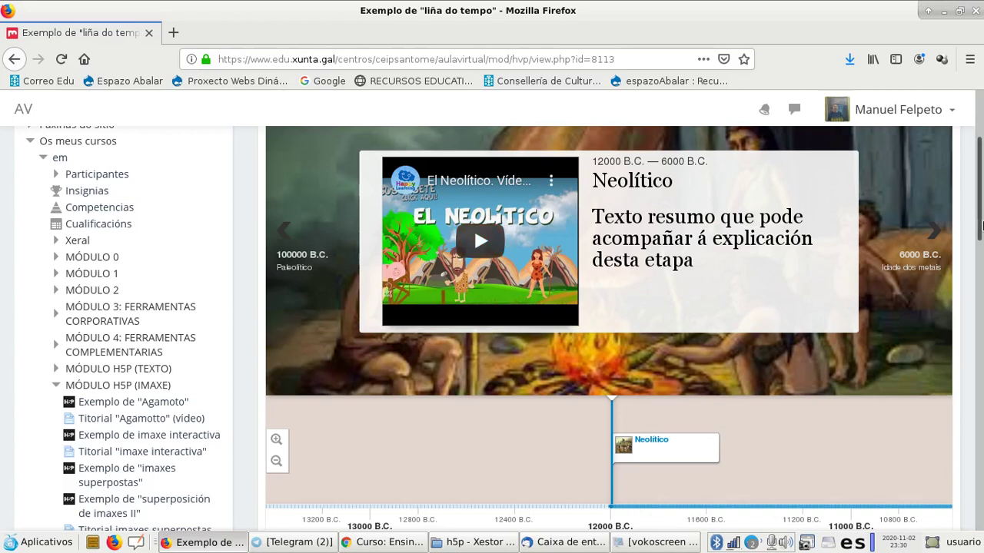
click(938, 242)
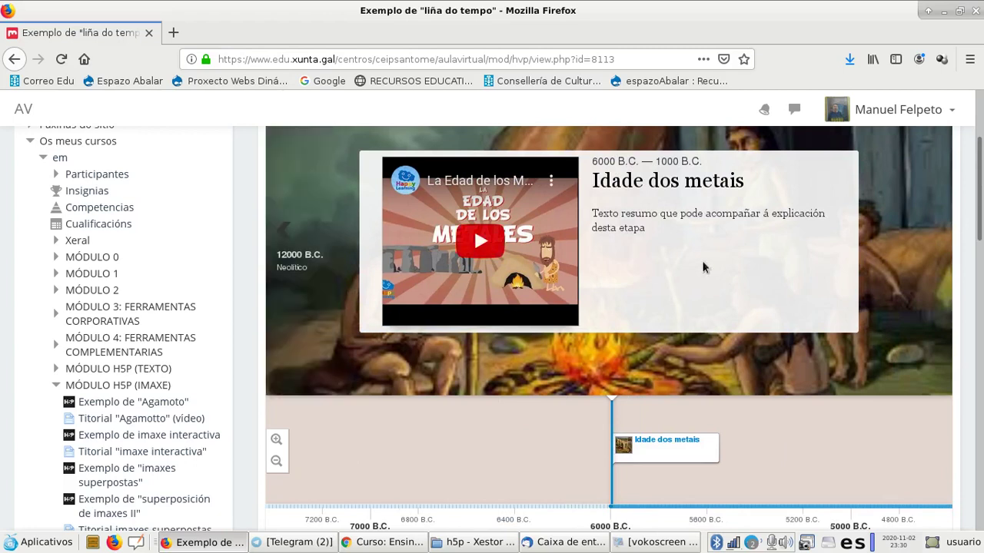
Switch to the Ensino mixto course in Chrome and add an Interactive Content activity below the "liña do tempo" example.
click(394, 544)
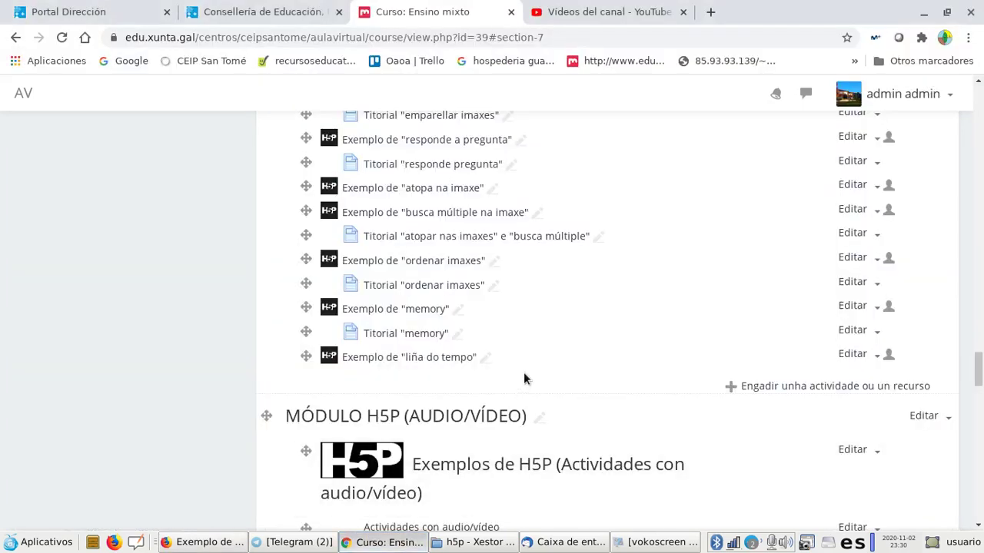
click(778, 387)
scroll(400, 311, down, 5)
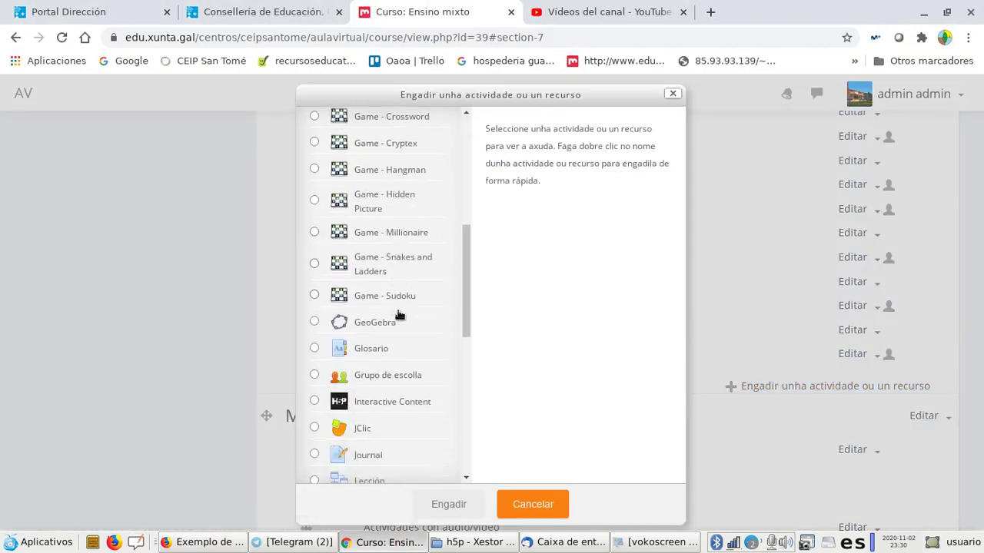
scroll(399, 316, down, 2)
click(376, 343)
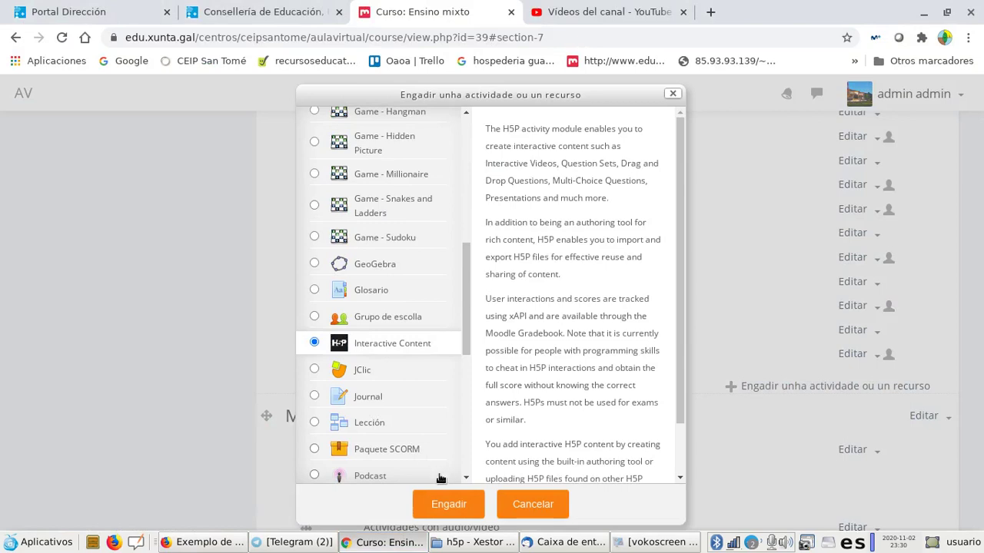
click(448, 505)
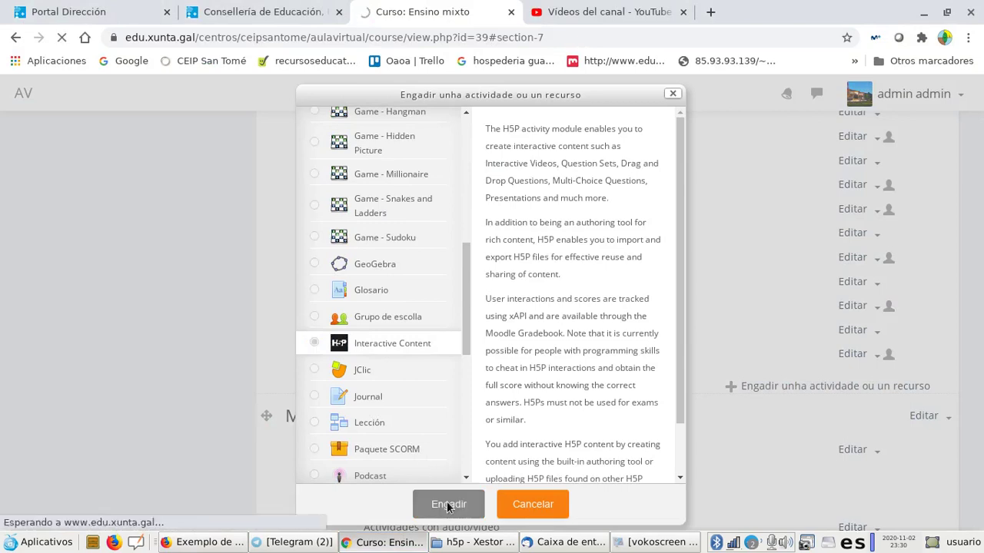
Choose Timeline as the H5P content type and expand its editor to full screen.
scroll(595, 408, down, 5)
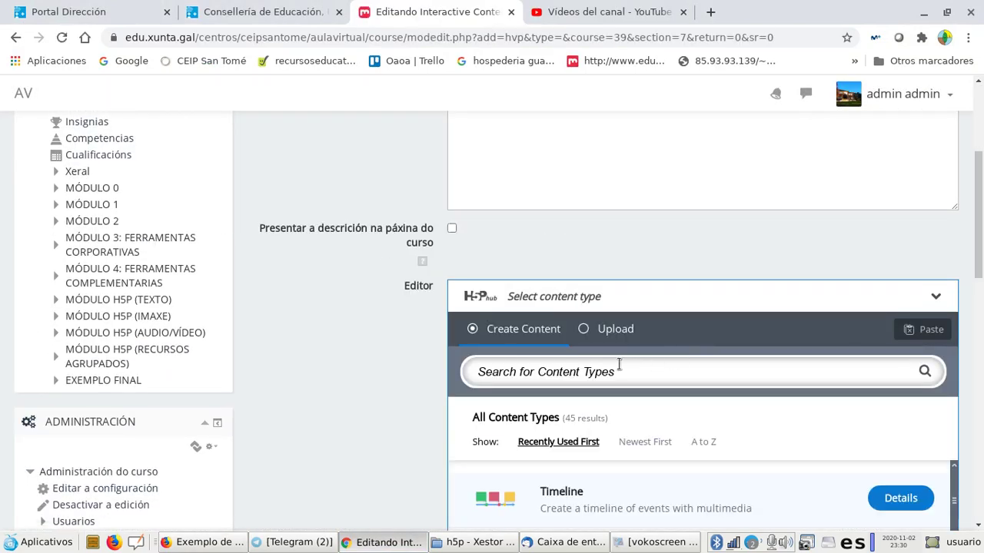
scroll(661, 465, up, 3)
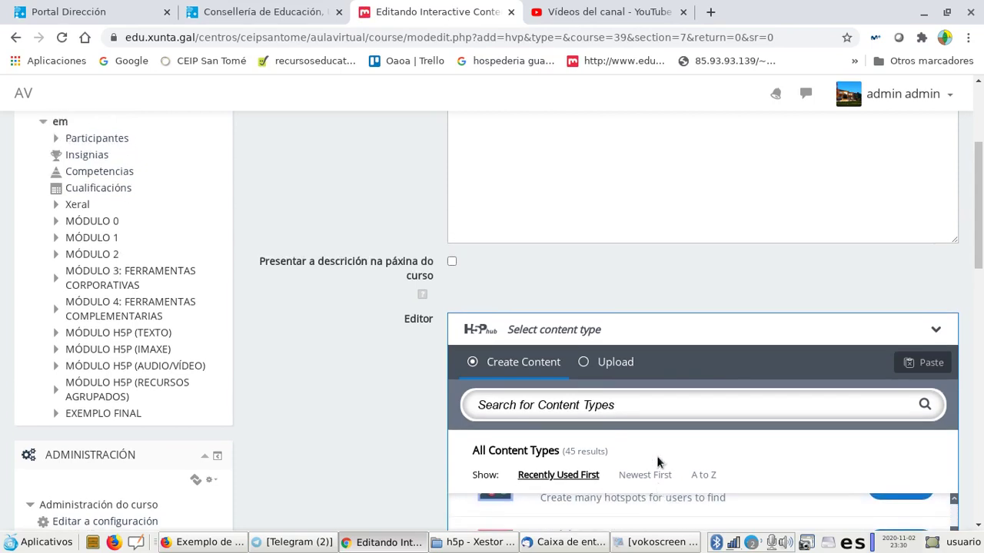
scroll(663, 459, down, 5)
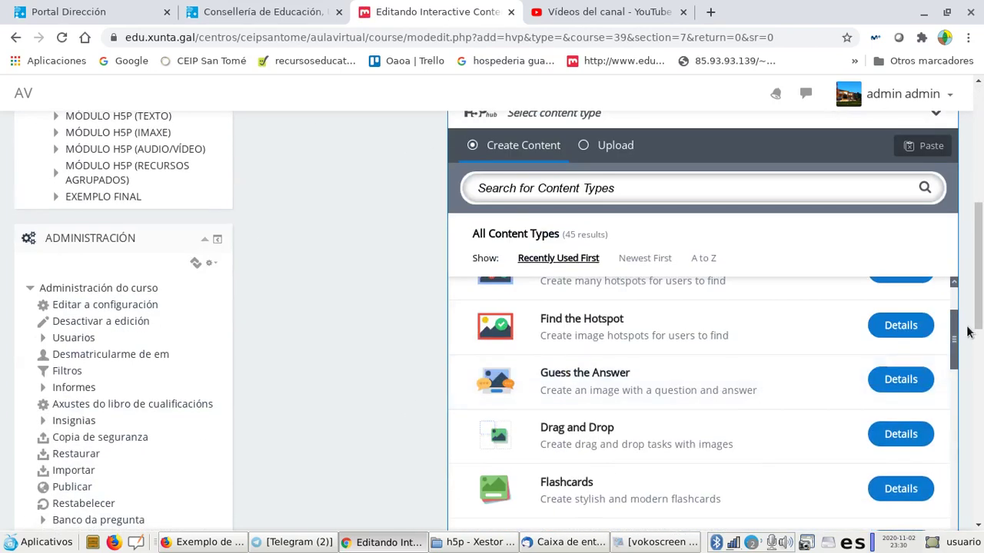
scroll(953, 306, up, 2)
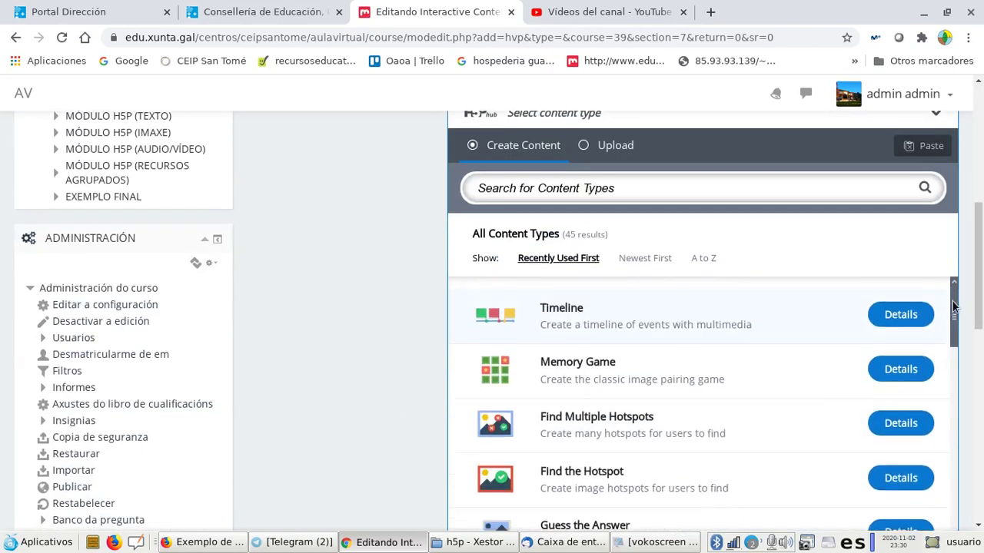
click(896, 314)
click(907, 306)
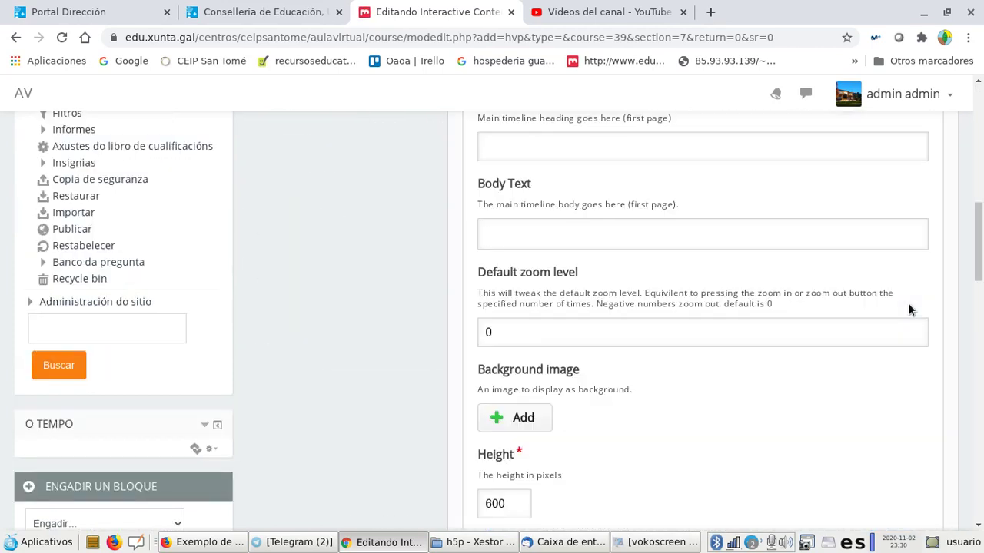
scroll(908, 303, up, 4)
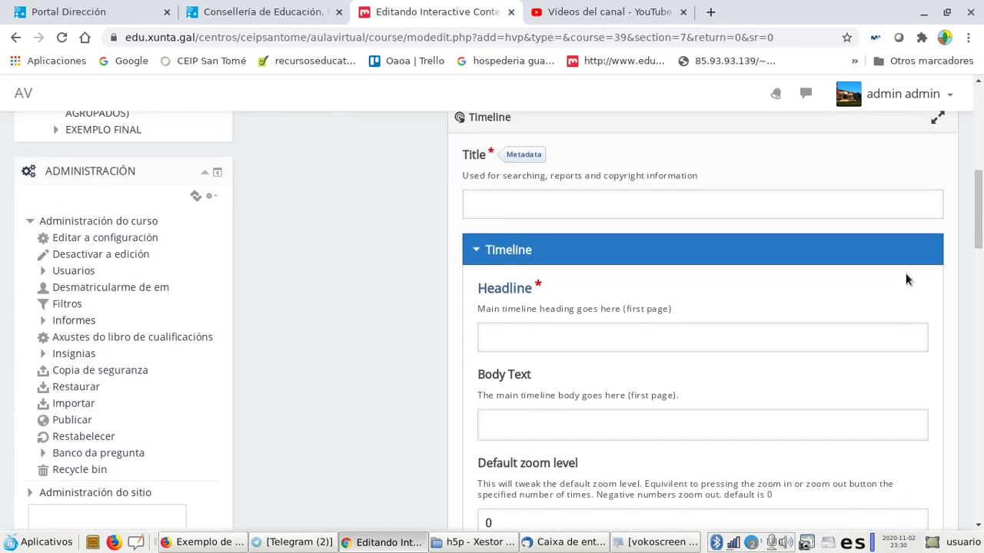
click(938, 196)
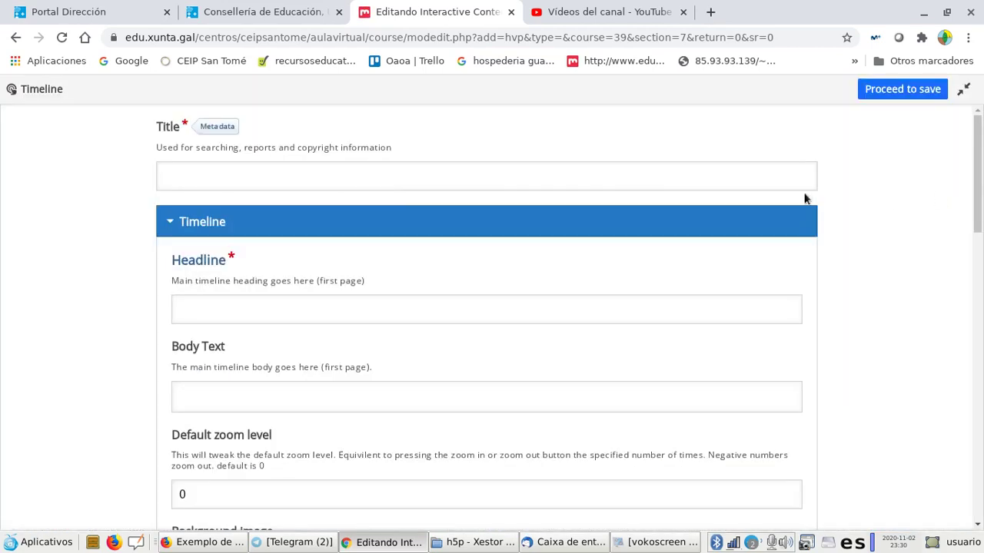
Enter "Liña do tempo" as the title and "Prehistoria" as the timeline's main headline.
click(269, 174)
text(Liña do tempo)
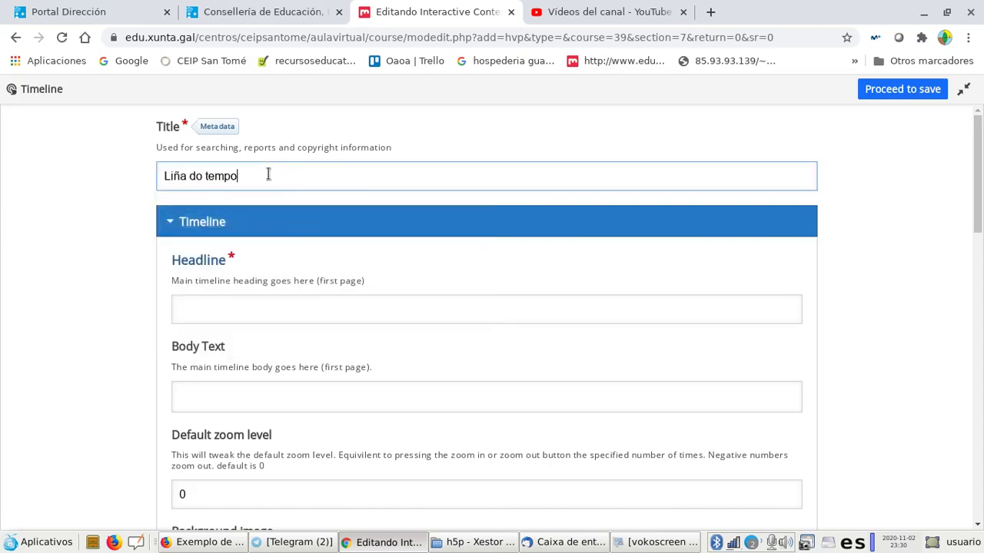
click(545, 142)
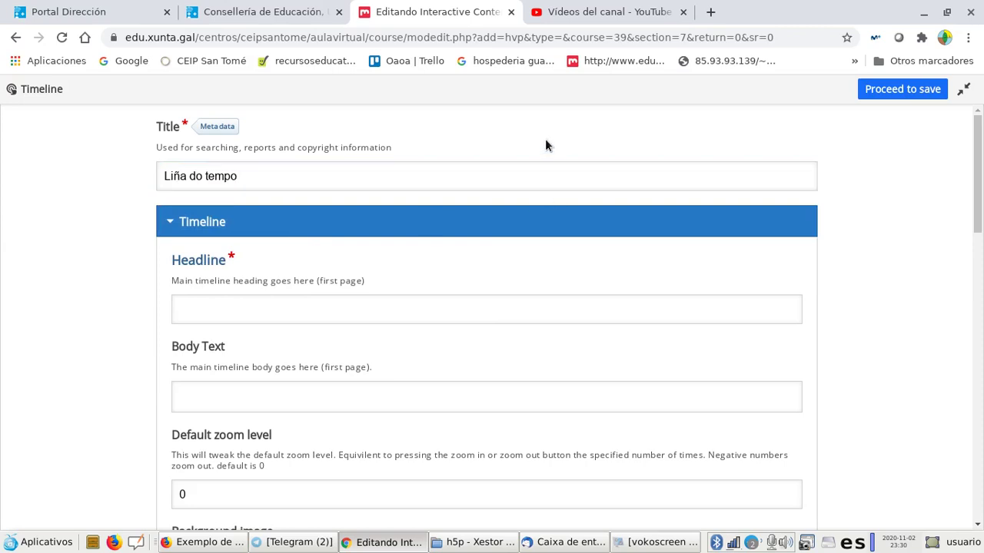
click(268, 301)
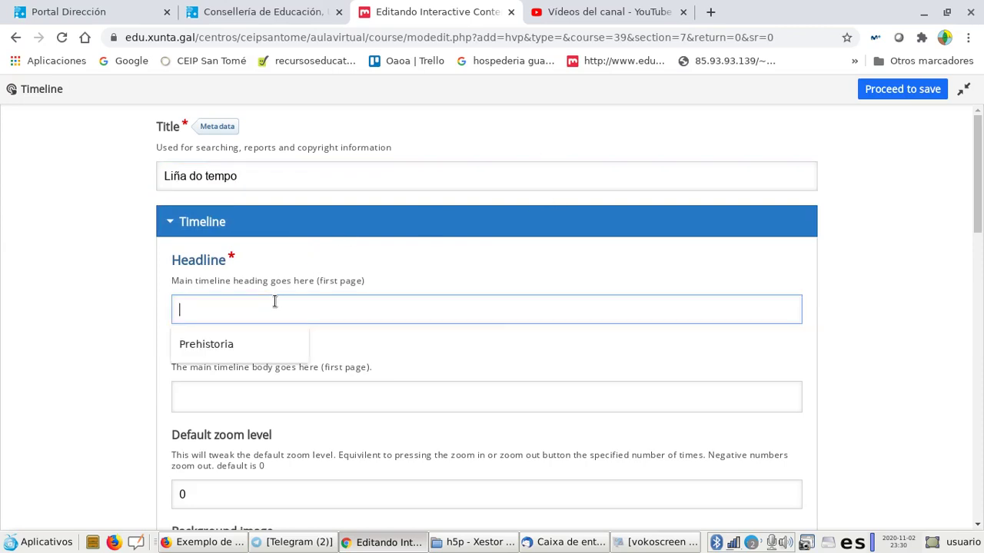
key(Down)
key(Return)
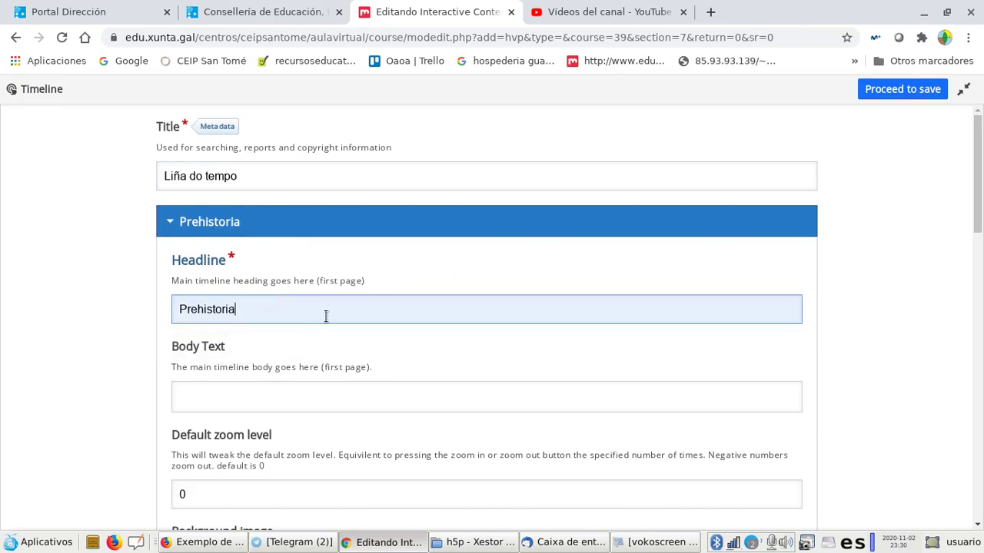
Add paleolitico.jpeg from the Imaxes folder as the timeline's background image.
scroll(325, 318, down, 5)
scroll(326, 318, down, 1)
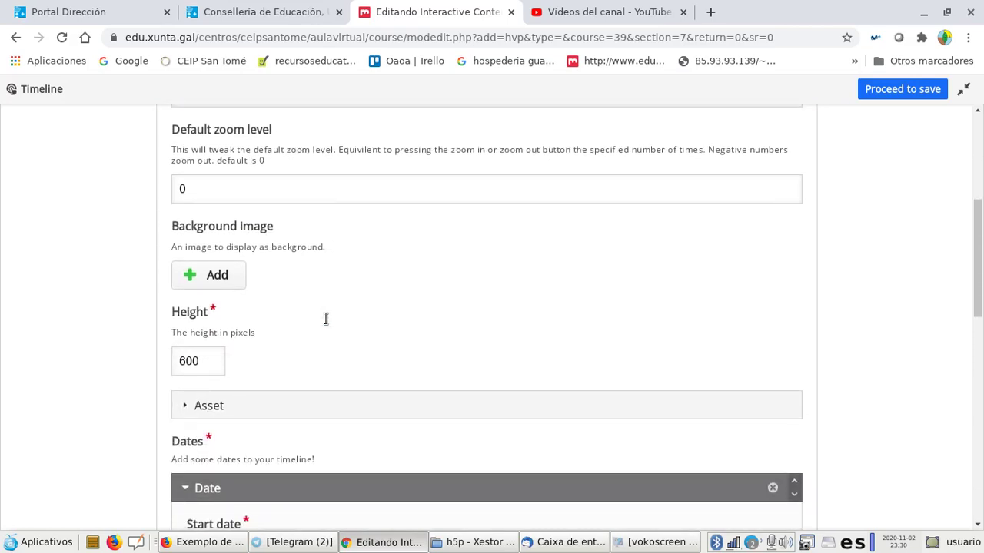
click(215, 276)
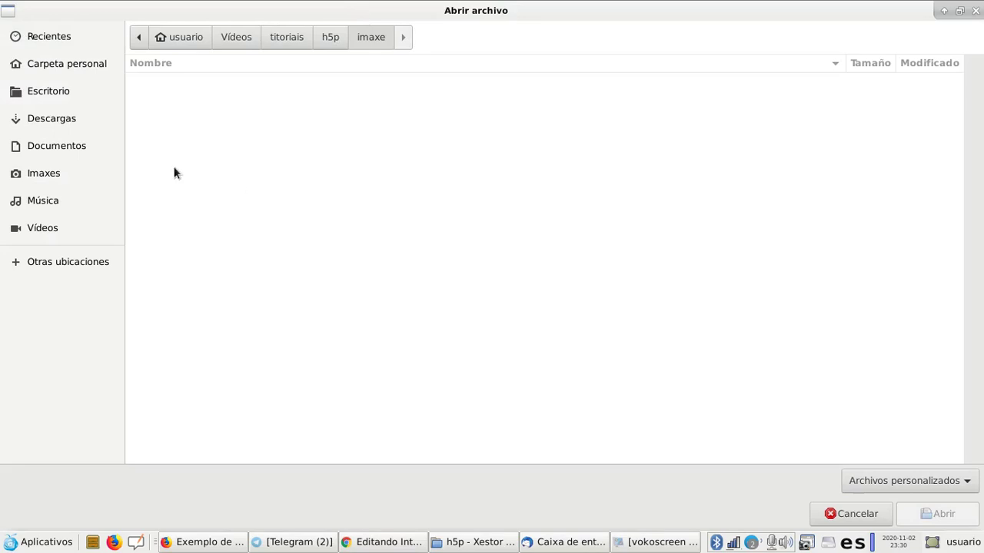
click(42, 174)
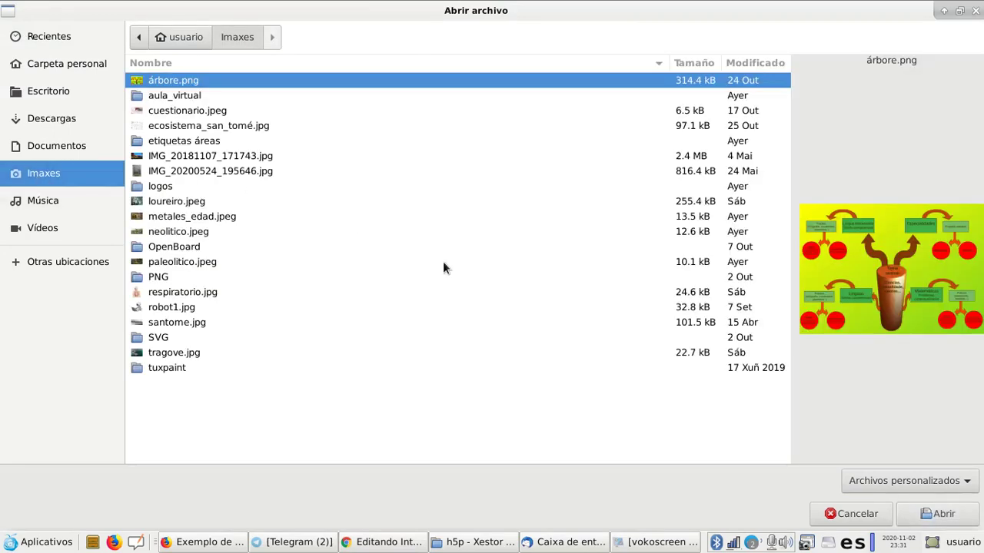
click(188, 263)
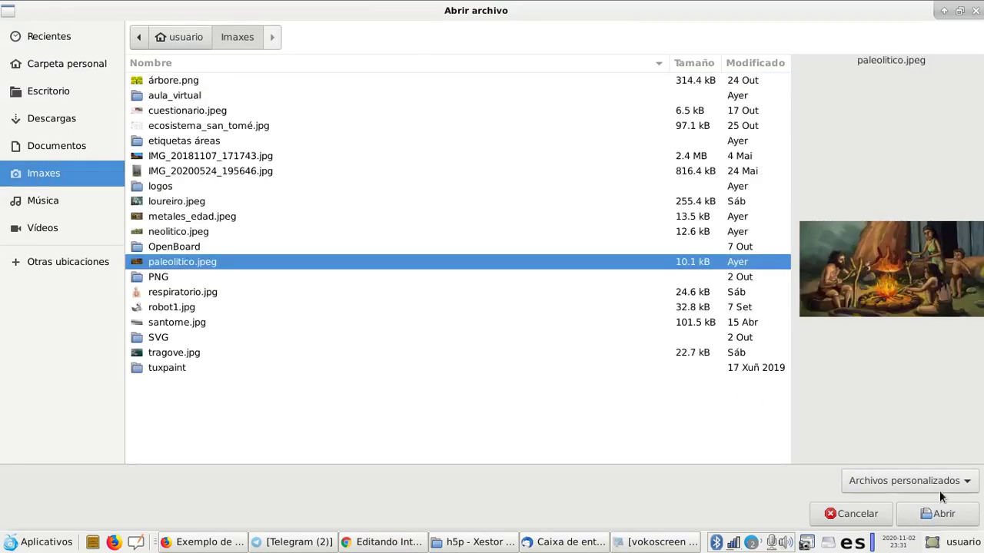
click(940, 514)
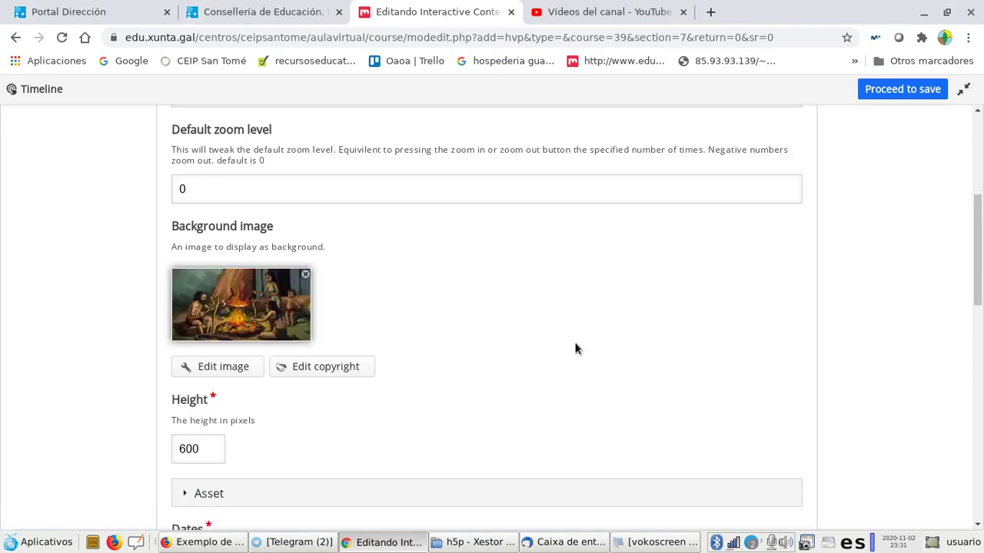
Add another date entry to the timeline's Dates list.
scroll(575, 348, down, 5)
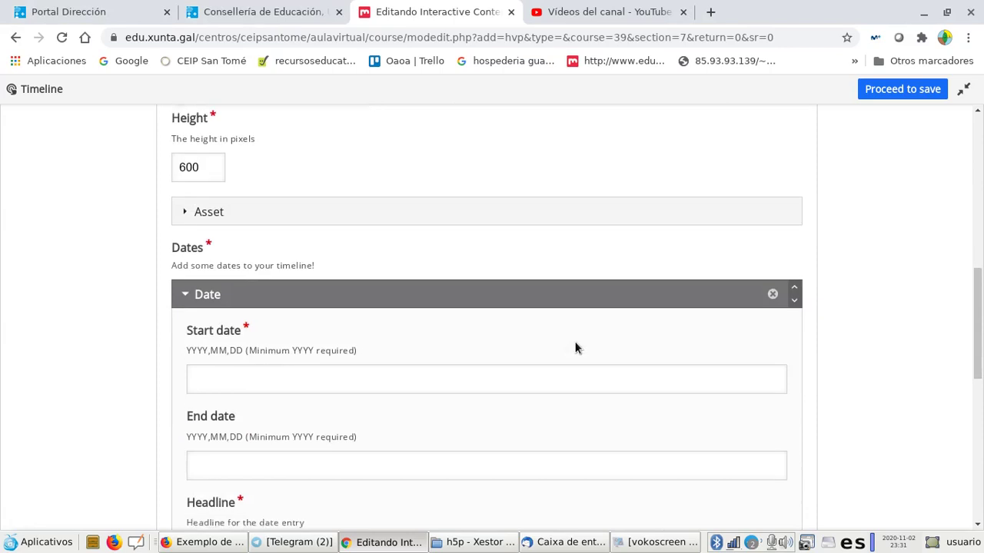
scroll(576, 348, down, 1)
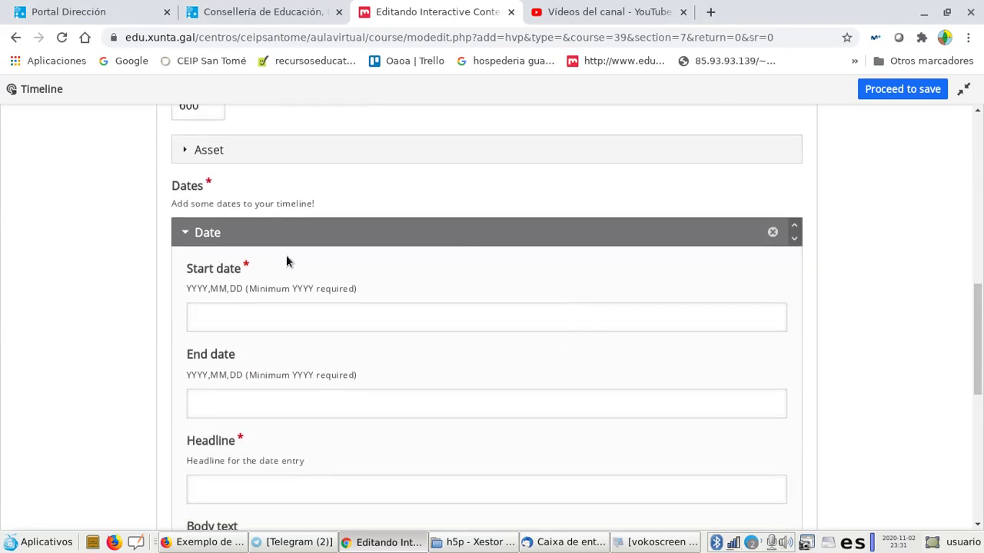
scroll(286, 256, down, 5)
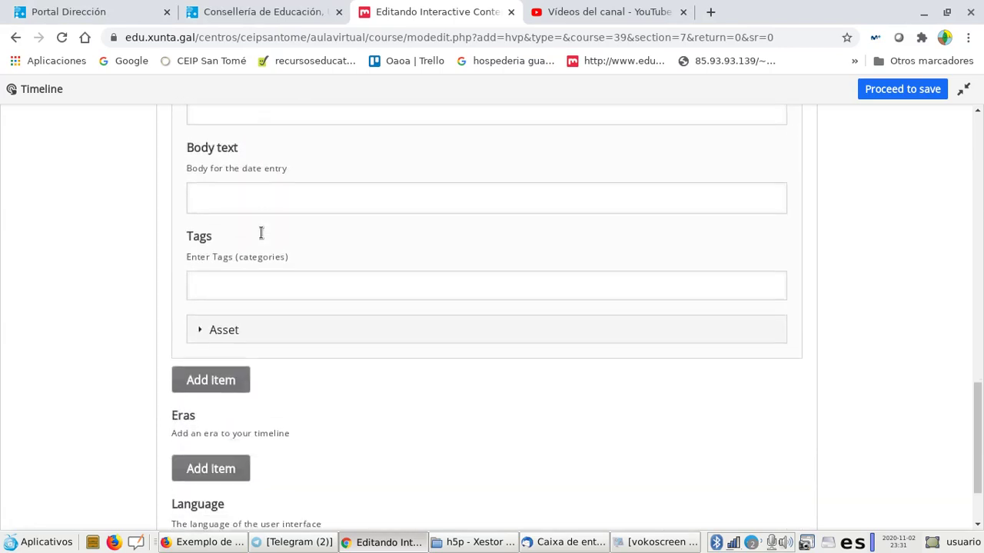
click(222, 376)
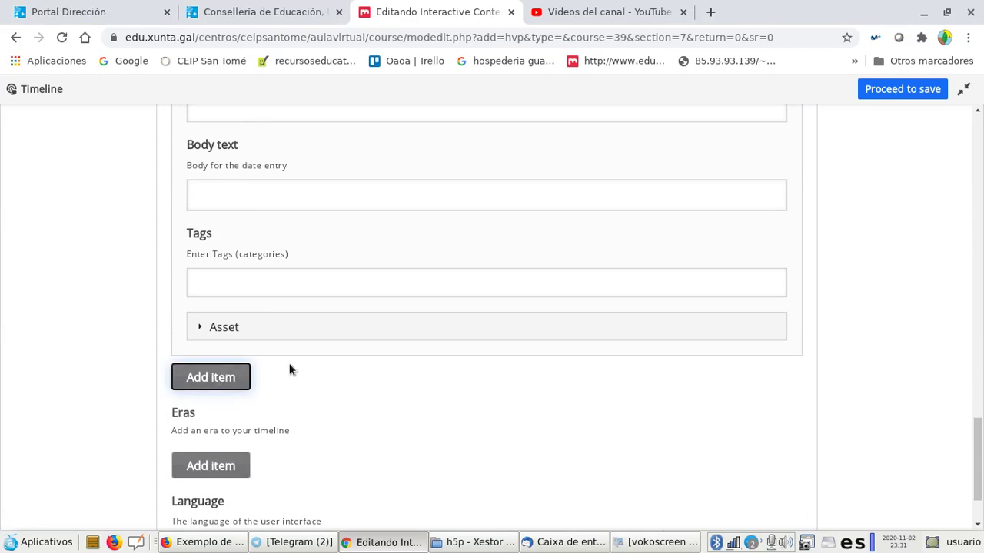
Set the start date of the first date entry to -100000.
scroll(290, 353, up, 3)
scroll(287, 332, down, 4)
scroll(287, 332, up, 2)
scroll(286, 331, down, 4)
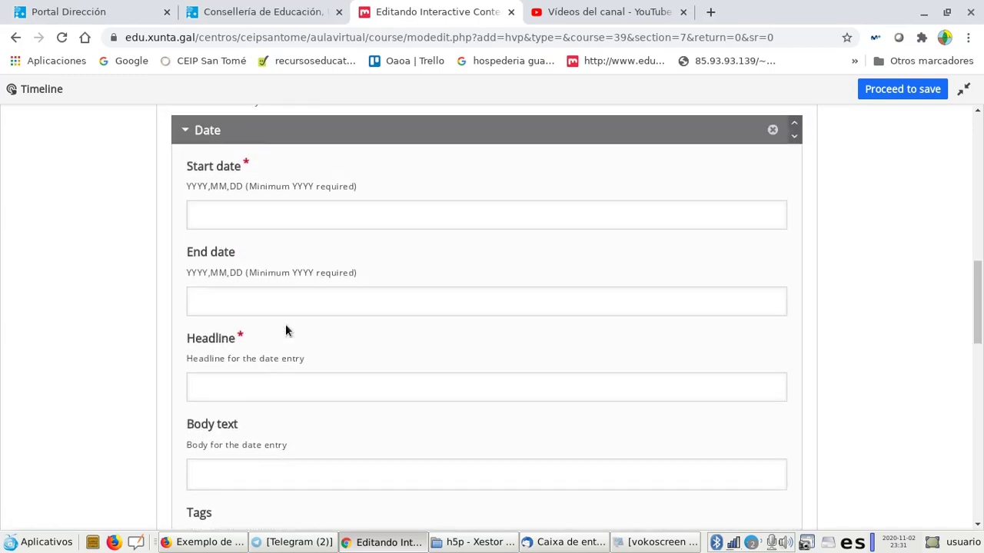
scroll(285, 323, up, 1)
click(266, 286)
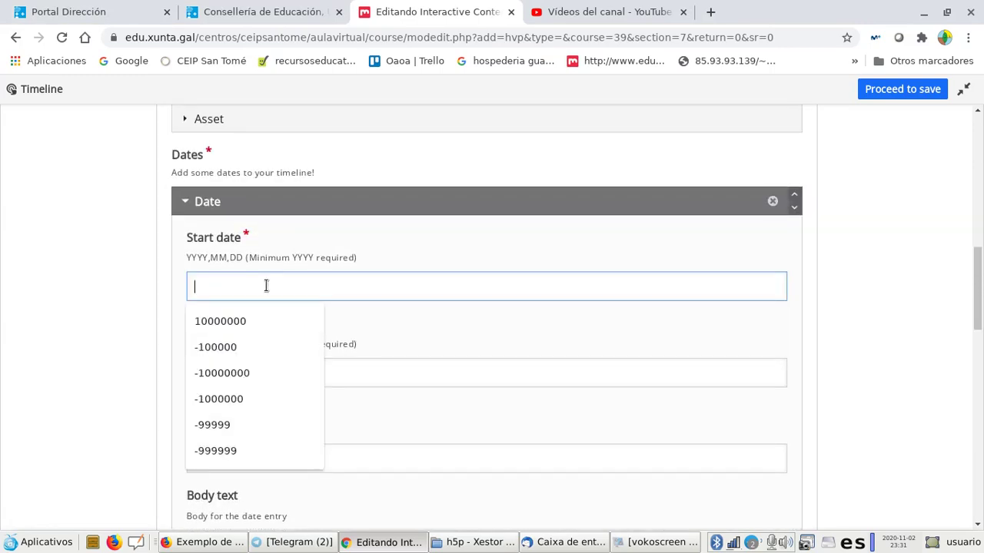
text(-100000)
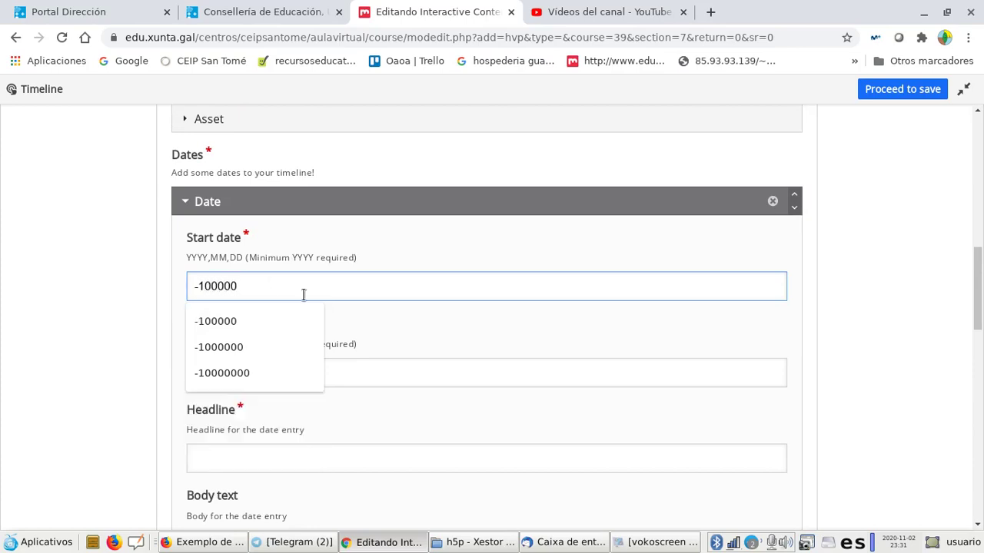
Set the first date entry's end date to -12000 and its headline to "Paleolítico".
key(Tab)
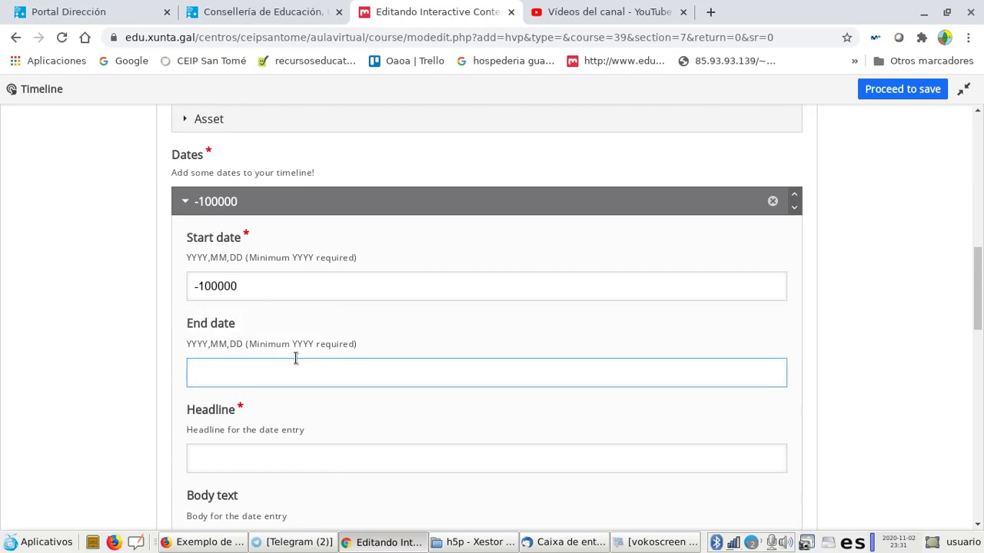
text(-12000)
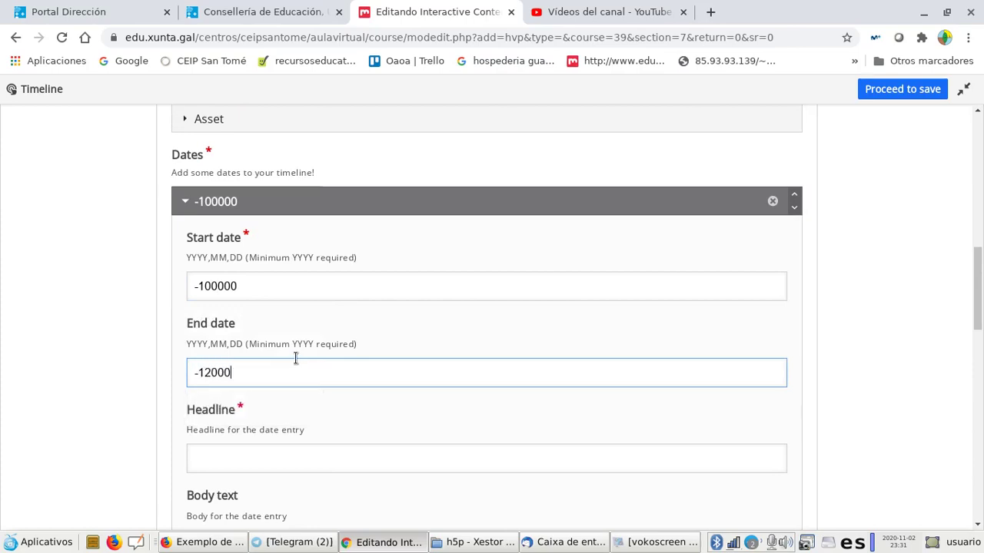
scroll(438, 332, down, 3)
click(306, 344)
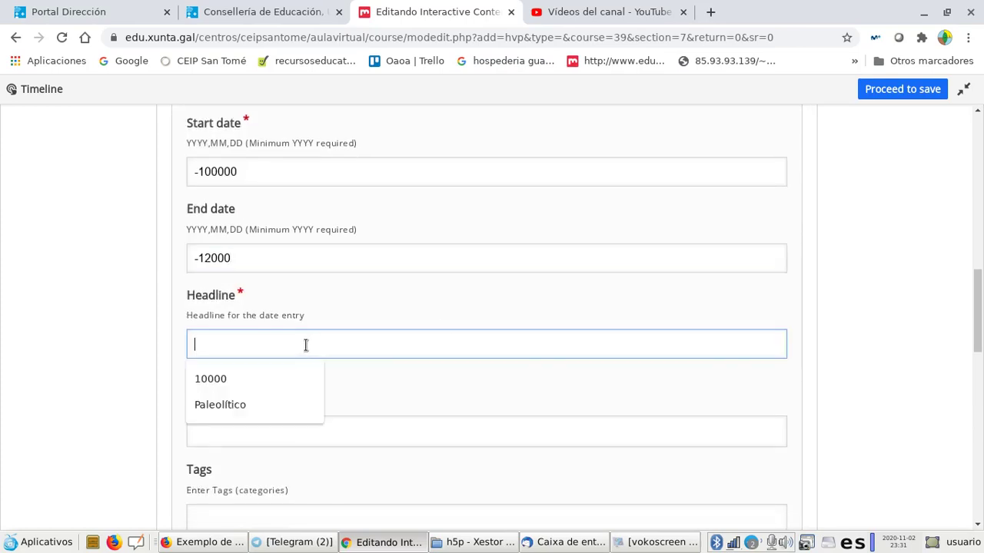
scroll(433, 318, up, 2)
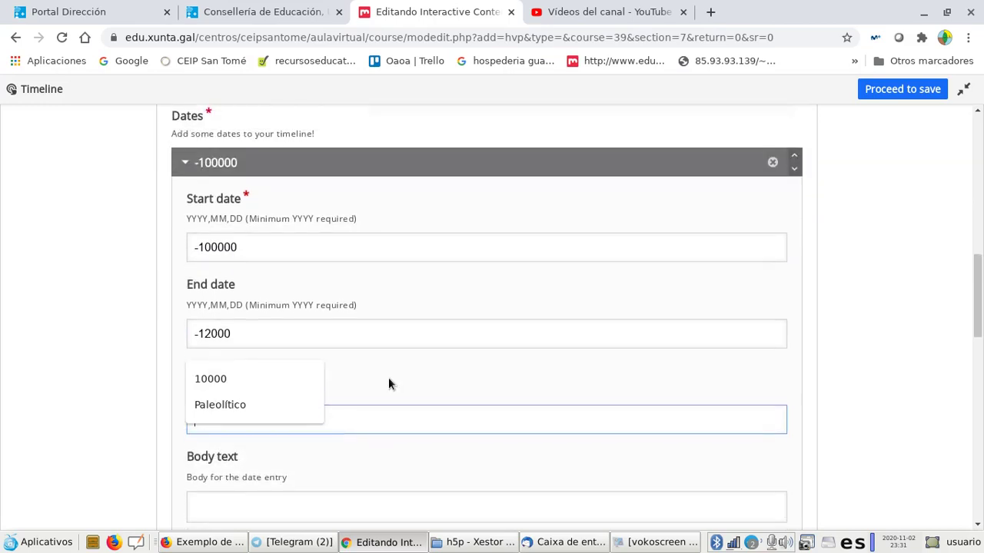
scroll(388, 377, down, 3)
click(277, 403)
Enter "Vivían da caza e da pesca" as the body text of the Paleolítico entry.
scroll(299, 384, down, 3)
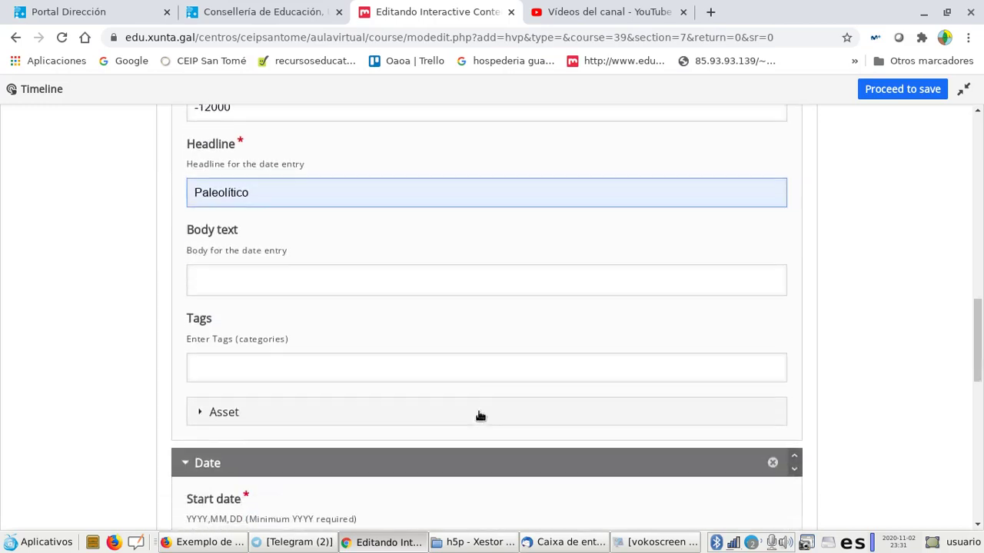
click(282, 281)
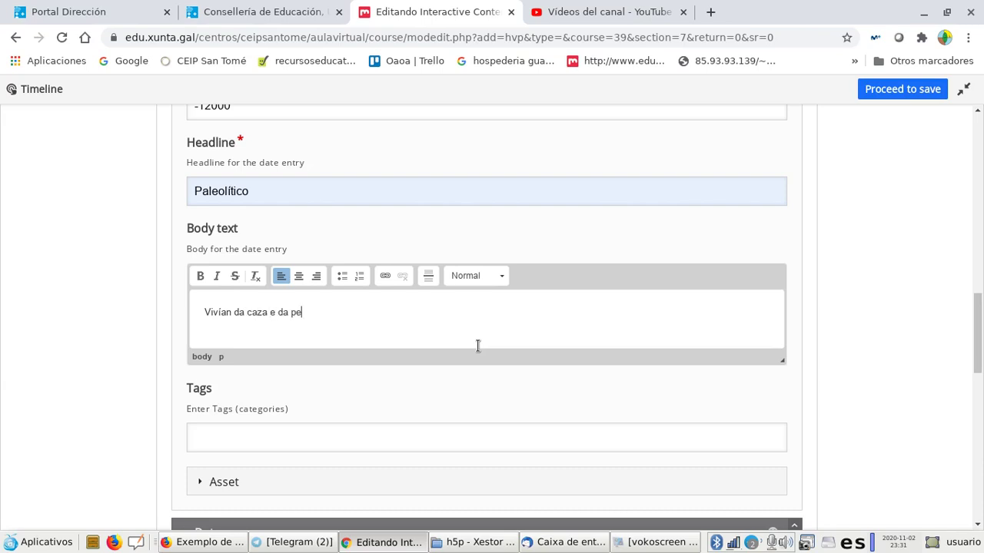
key(Tab)
Add paleolitico.jpeg from the Imaxes folder as the thumbnail in the Paleolítico entry's asset settings.
scroll(521, 384, down, 3)
click(202, 367)
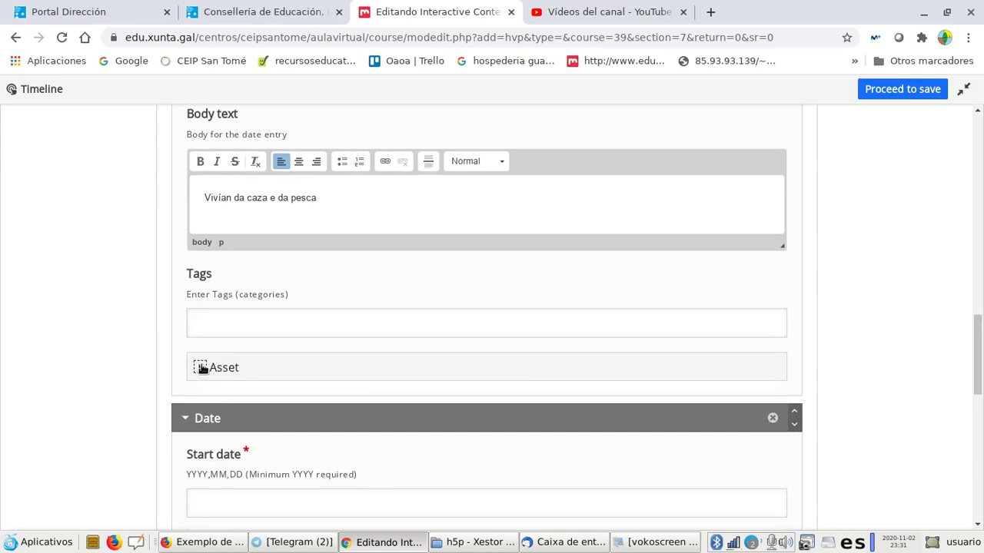
scroll(441, 367, down, 3)
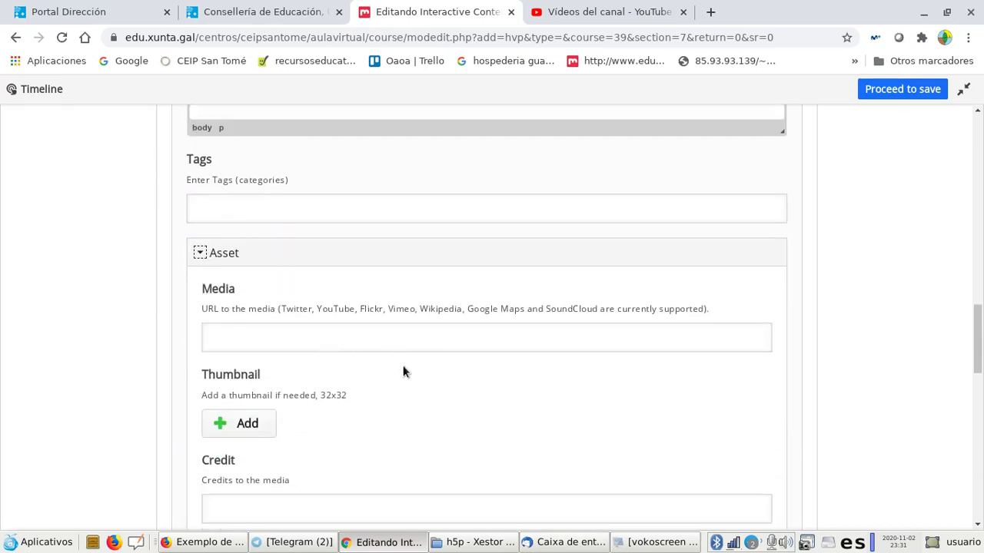
scroll(402, 372, down, 2)
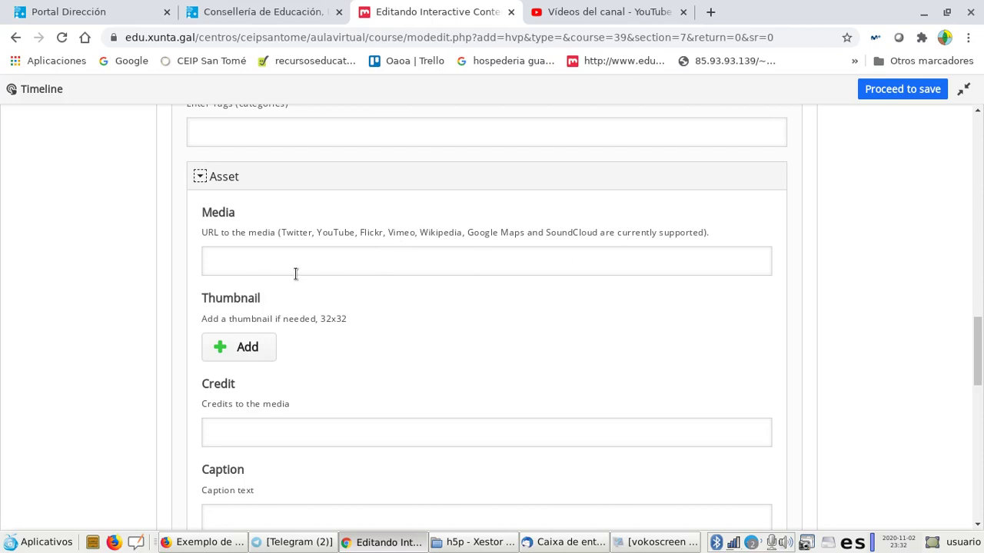
scroll(441, 269, down, 2)
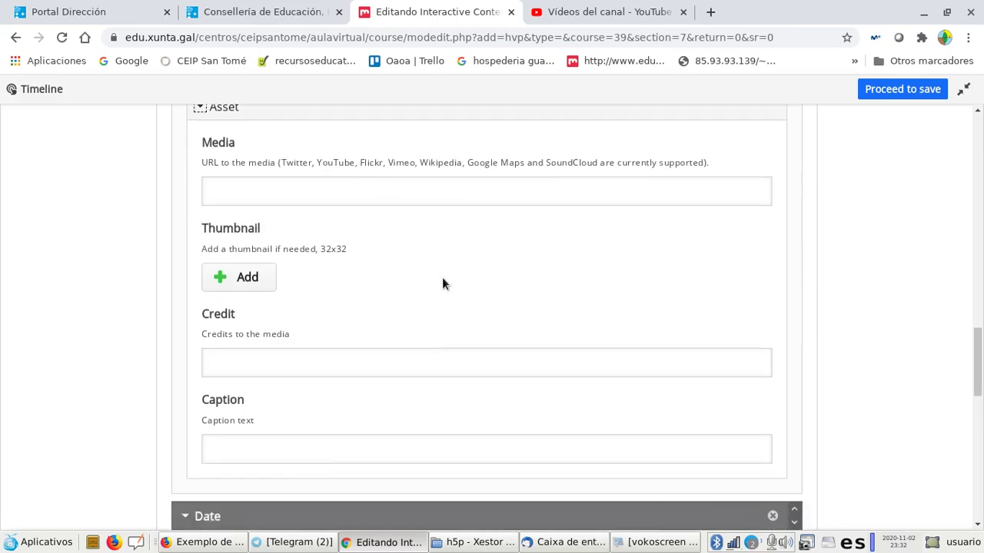
click(231, 271)
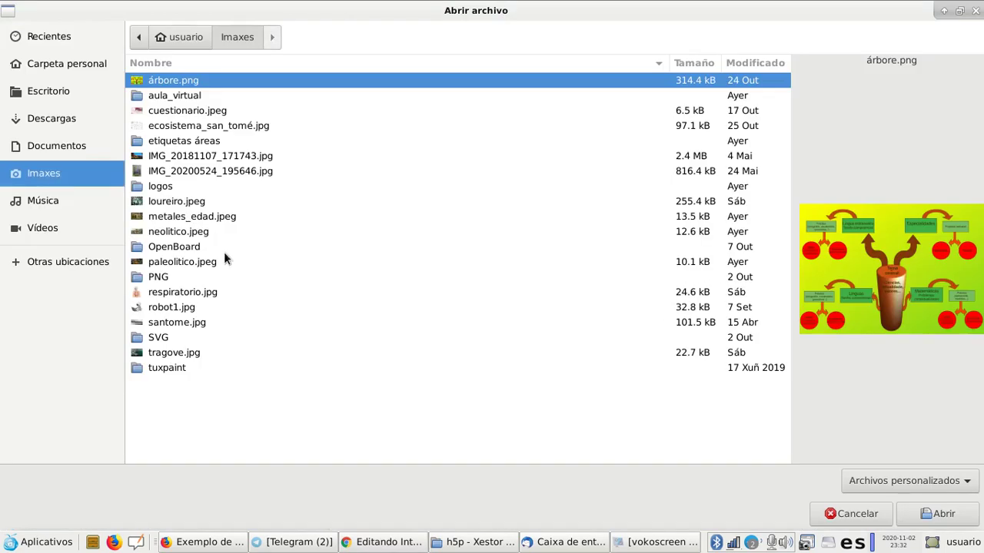
click(176, 266)
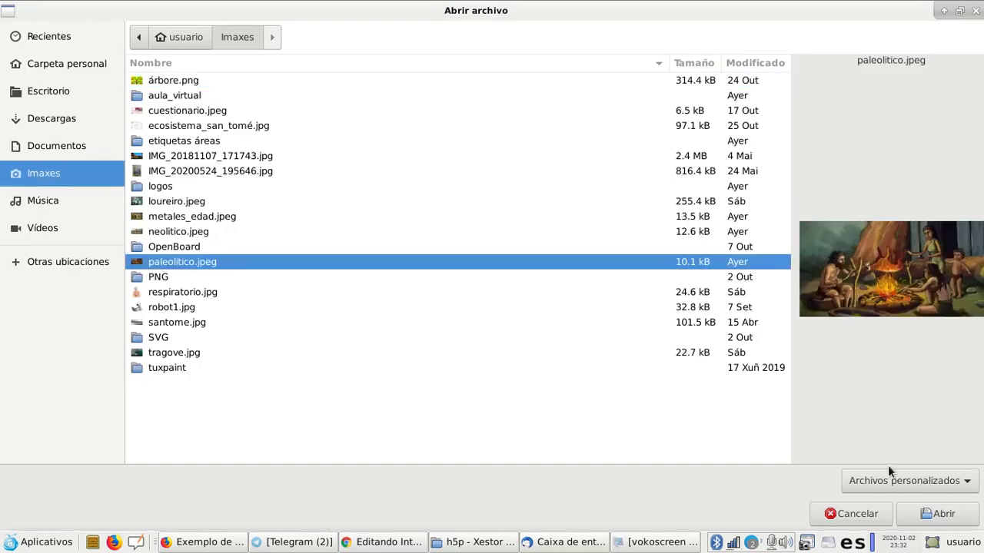
click(942, 513)
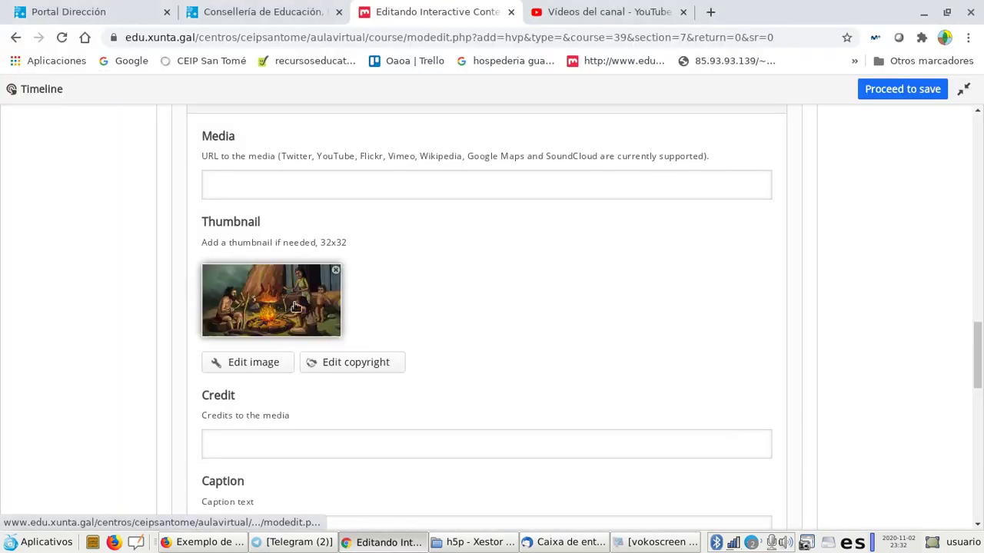
Set the second date entry's start date to -12000 and its end date to 5000.
scroll(478, 235, up, 10)
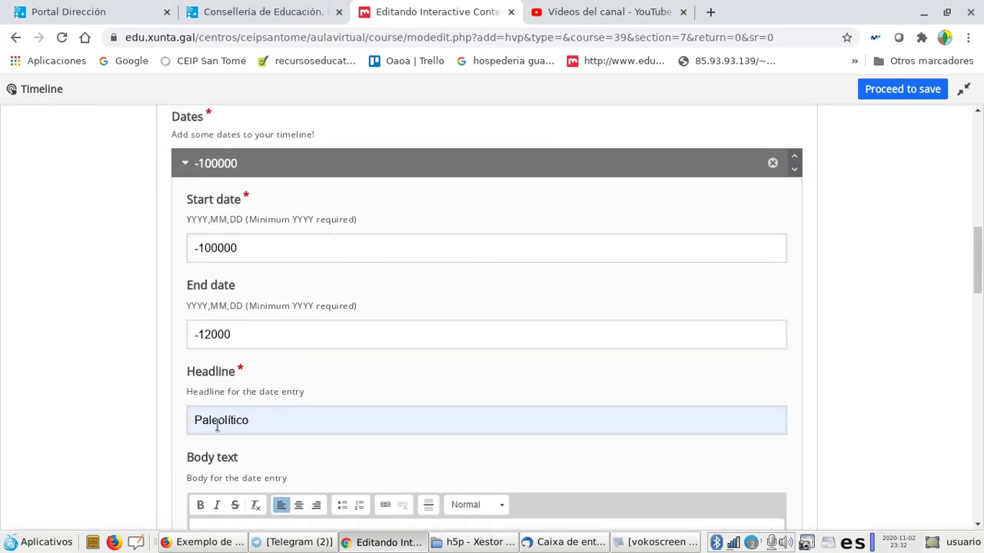
scroll(308, 392, down, 7)
scroll(461, 322, down, 5)
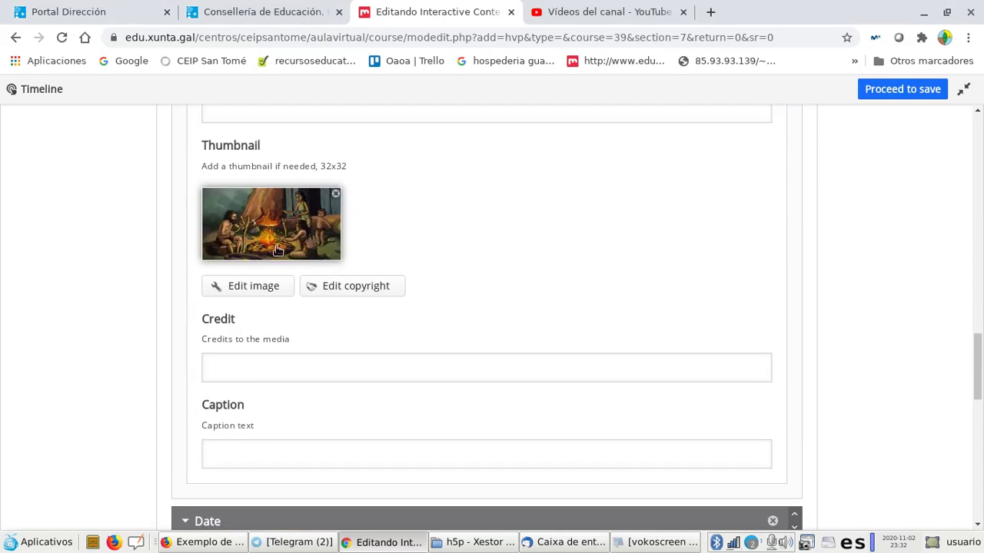
scroll(461, 322, down, 1)
click(237, 234)
click(226, 254)
click(200, 226)
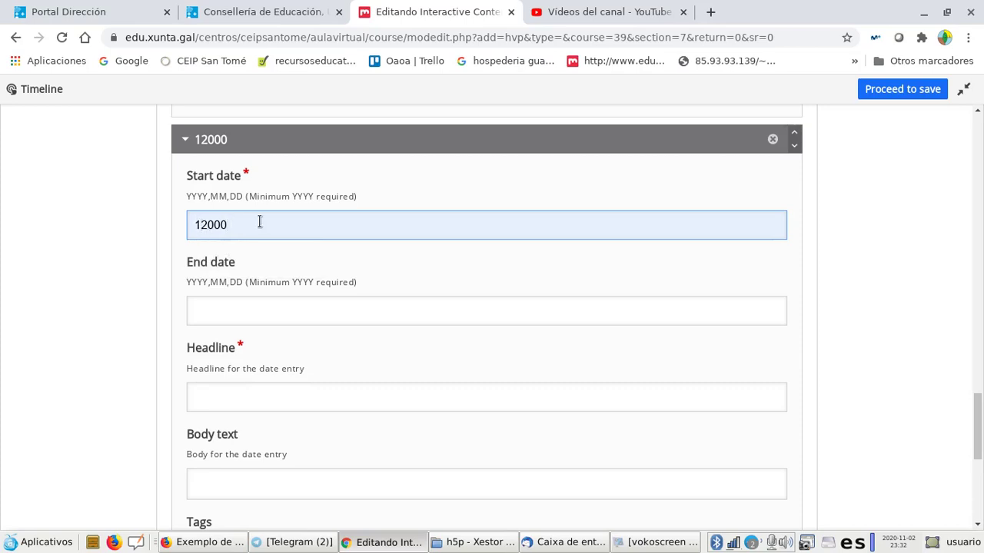
text(-)
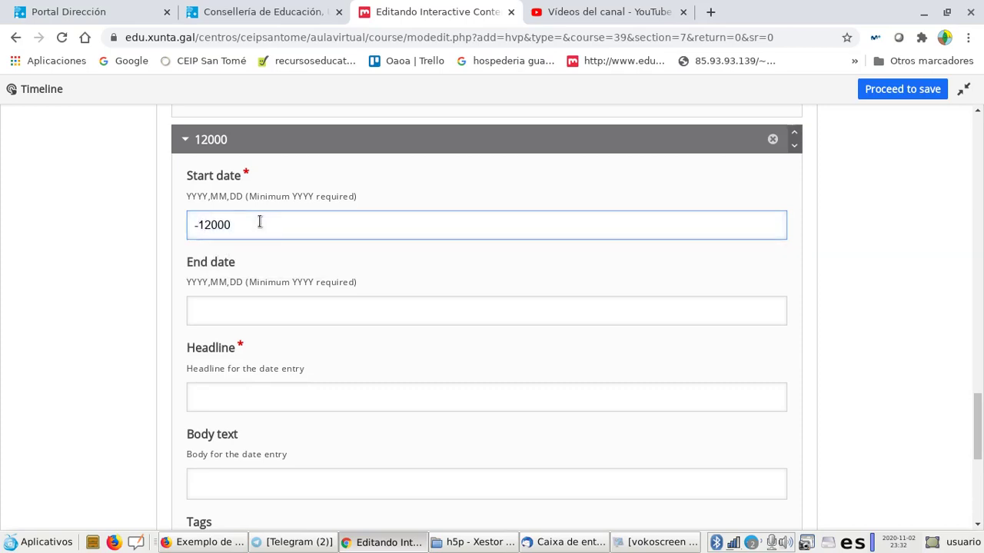
click(255, 304)
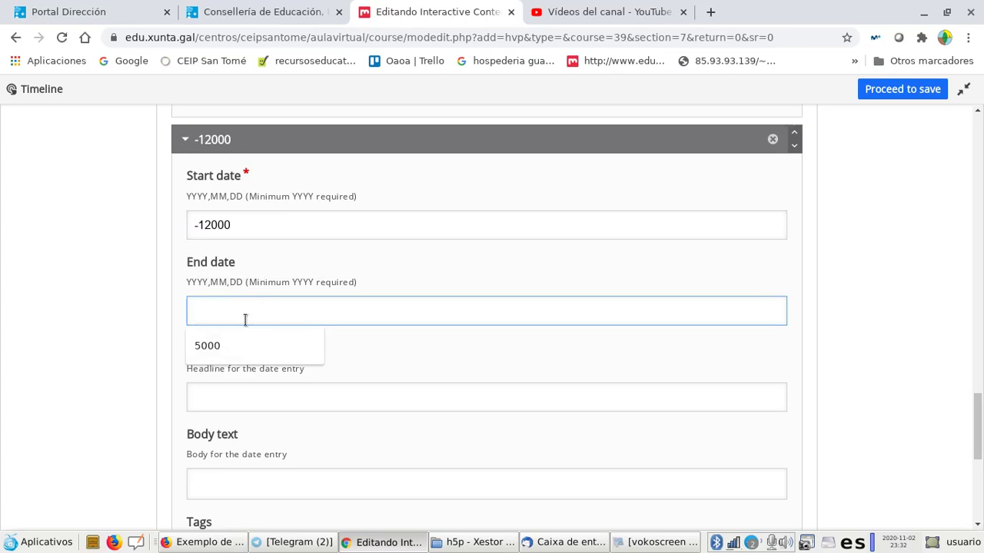
click(234, 345)
Give the second date entry the headline "Neolítico" and the body text "Gandería e agricultura".
scroll(432, 373, down, 3)
click(270, 282)
key(Down)
key(Down)
key(Return)
scroll(256, 280, down, 3)
click(269, 260)
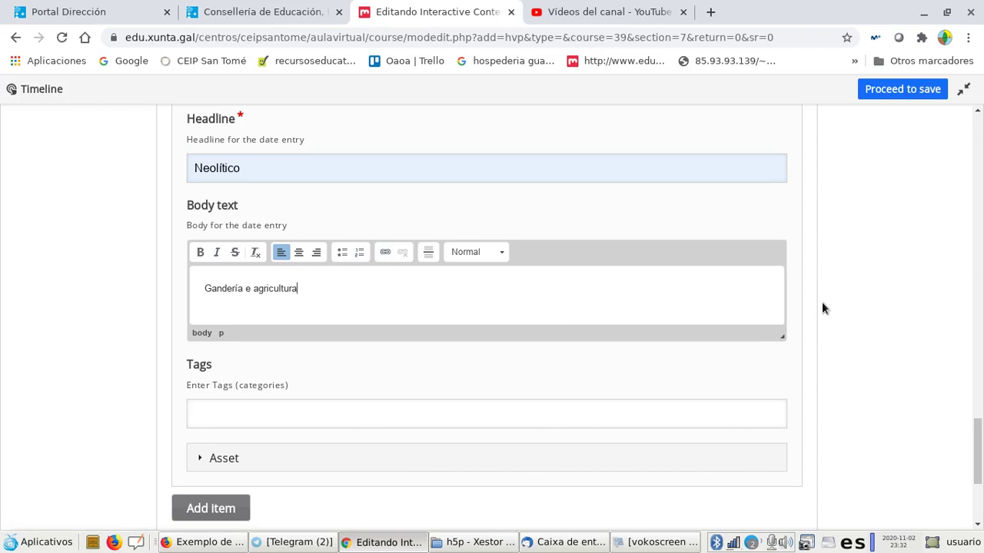
Add neolitico.jpeg from the Imaxes folder as the thumbnail in the Neolítico entry's asset settings.
scroll(823, 302, down, 5)
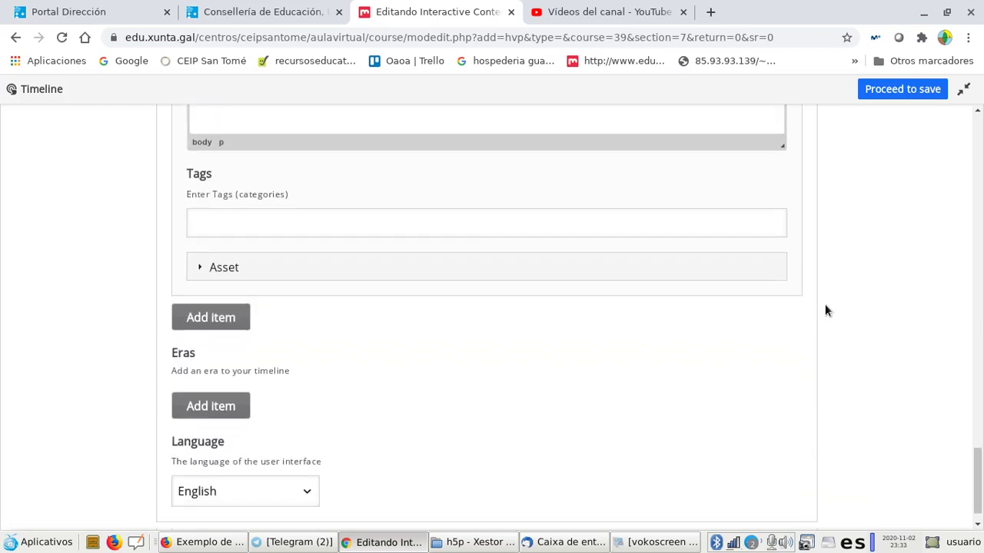
click(201, 267)
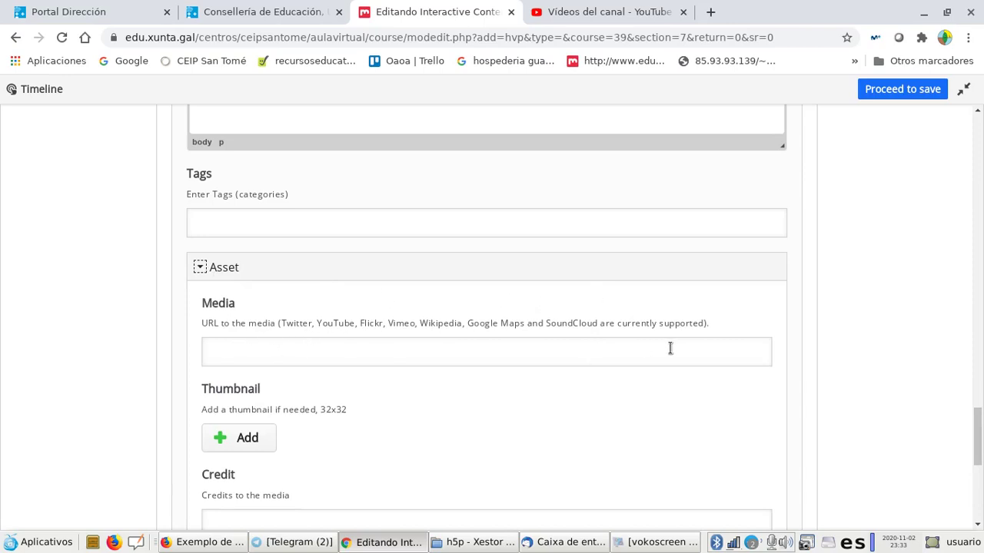
click(248, 439)
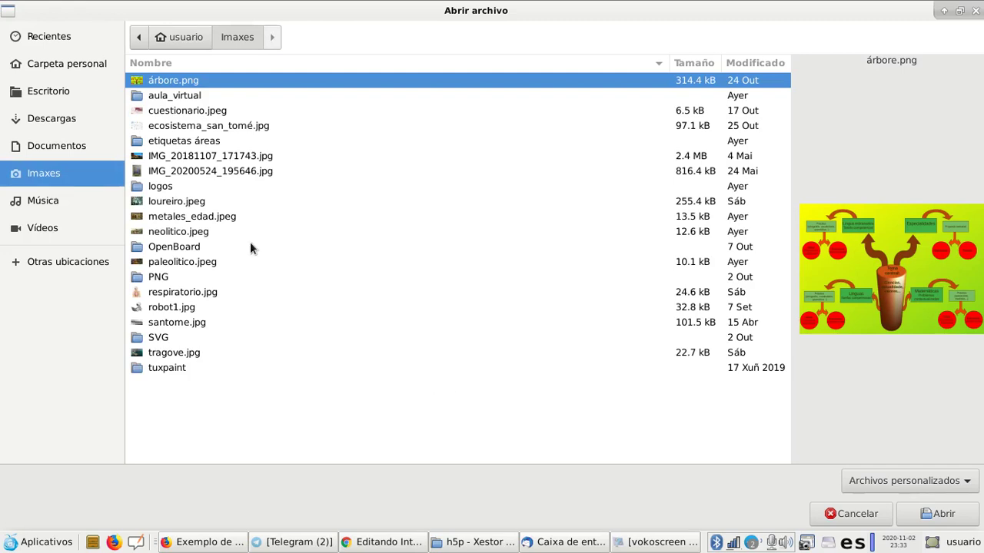
click(160, 237)
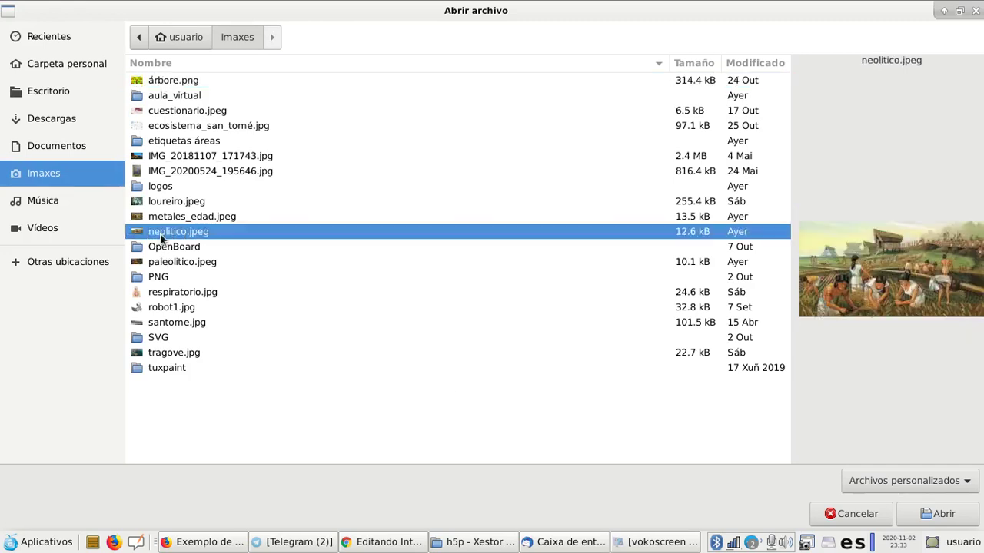
click(943, 515)
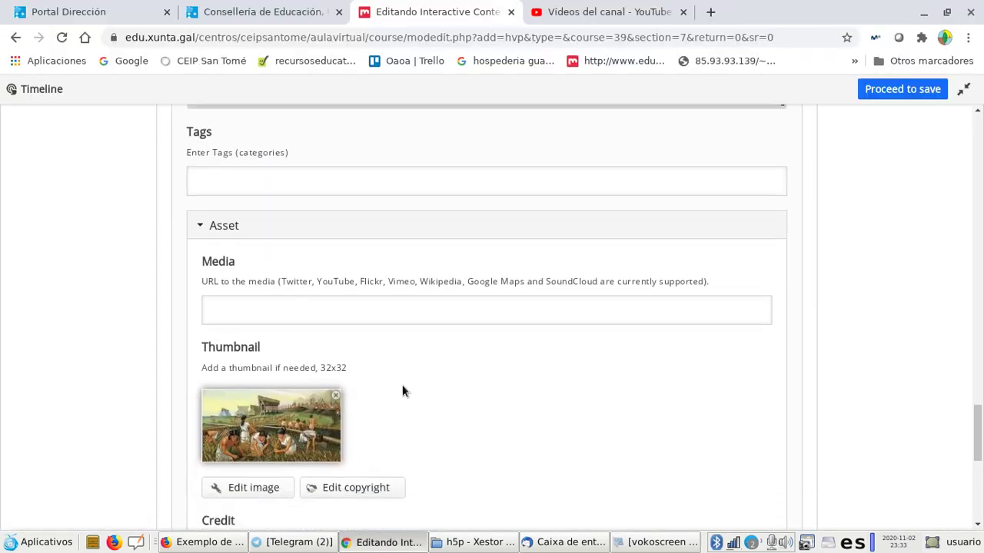
Add an era to the timeline with start date -100000 and end date -2500.
scroll(408, 360, down, 8)
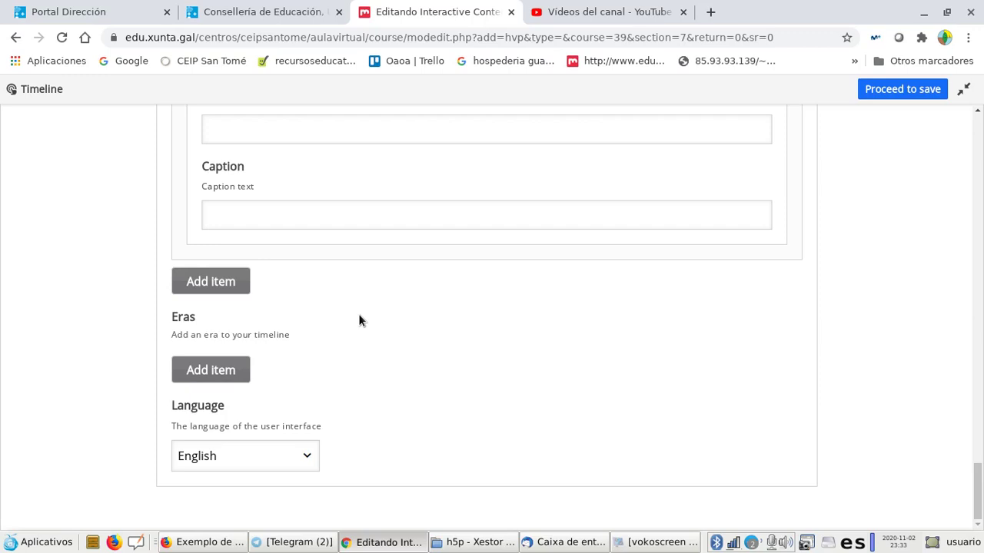
click(220, 369)
scroll(244, 226, up, 3)
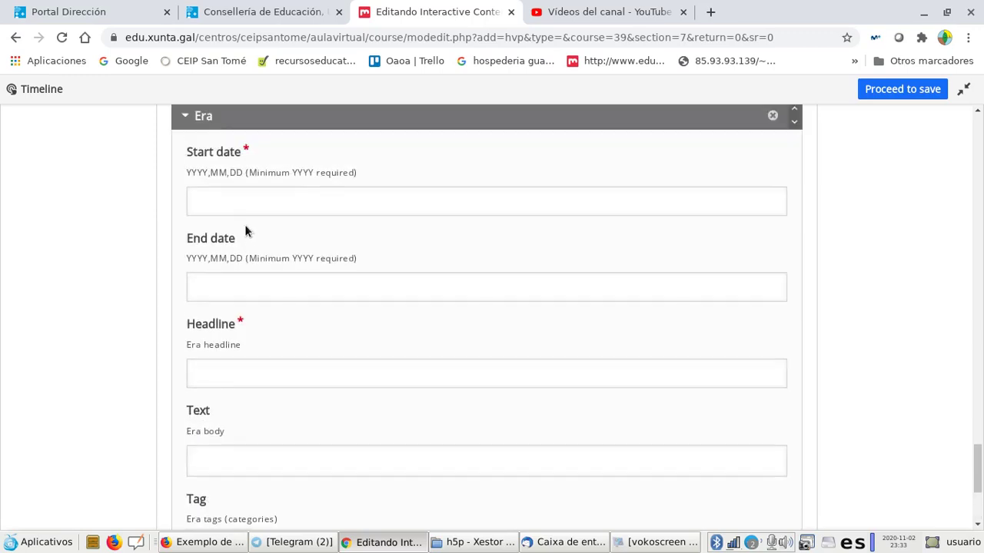
click(229, 202)
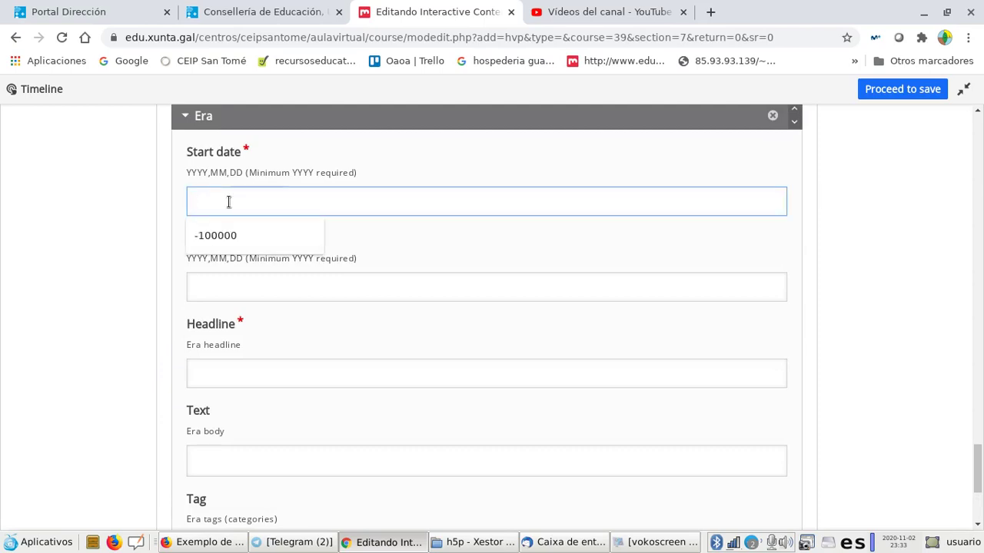
click(202, 238)
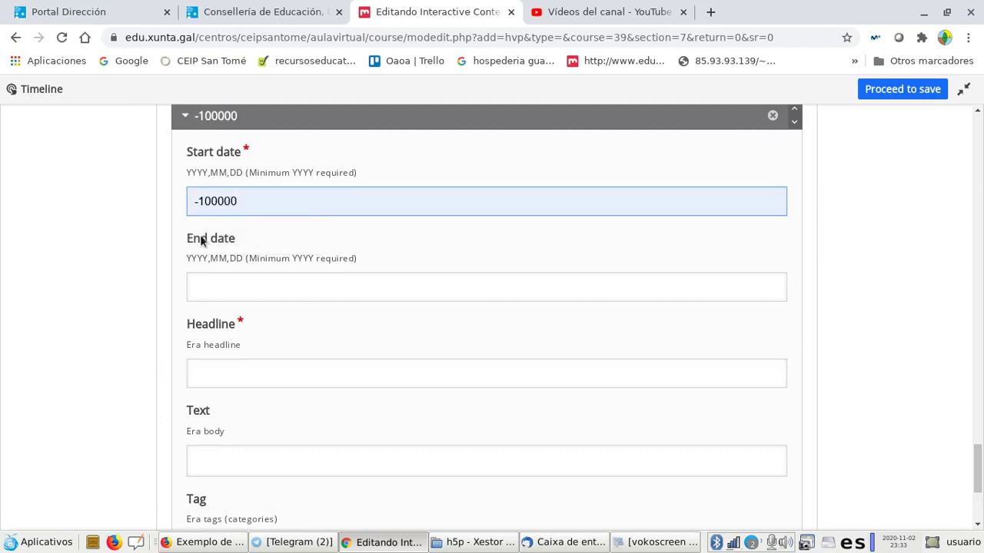
click(216, 282)
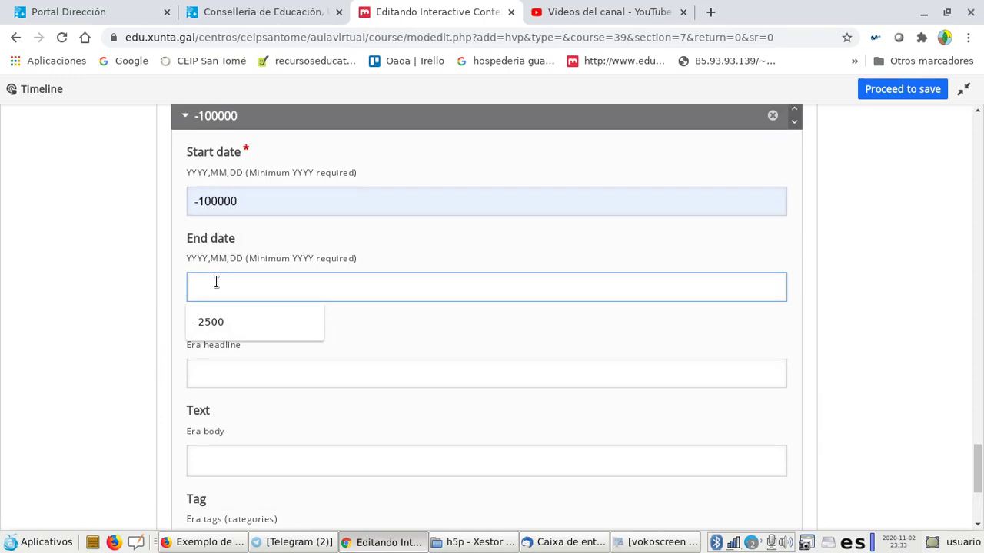
key(Down)
key(Return)
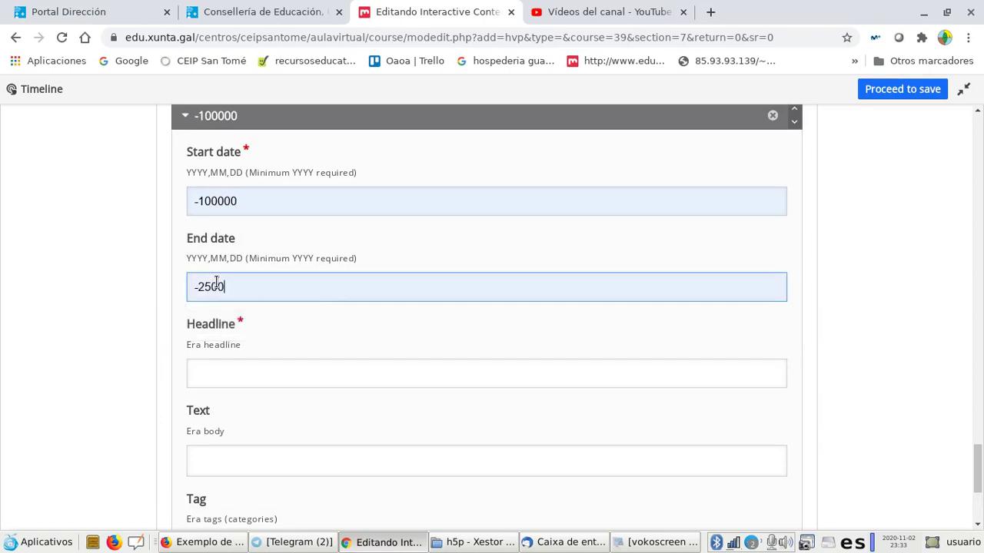
Enter "Prehistoria" as the headline of the new era.
click(217, 371)
text(Prehistoria)
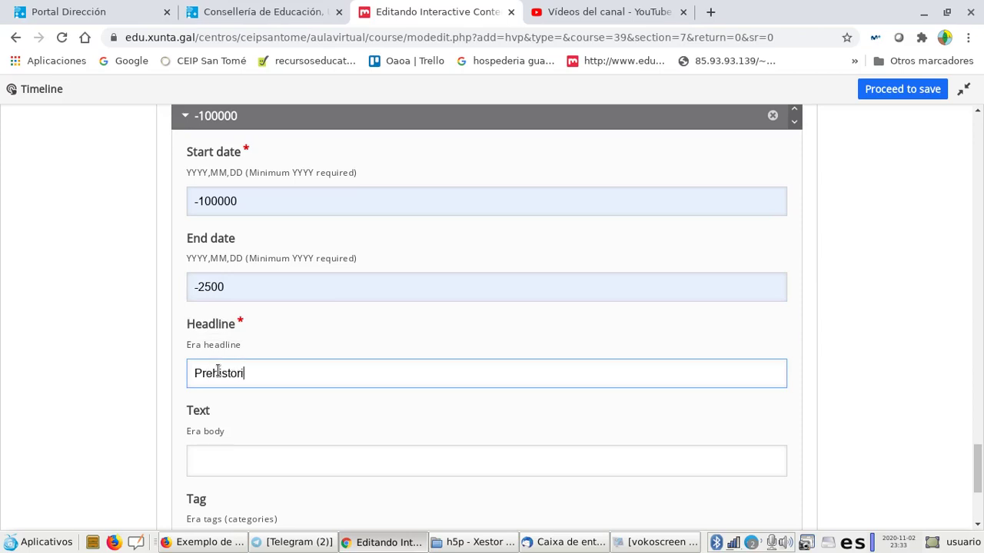
click(238, 405)
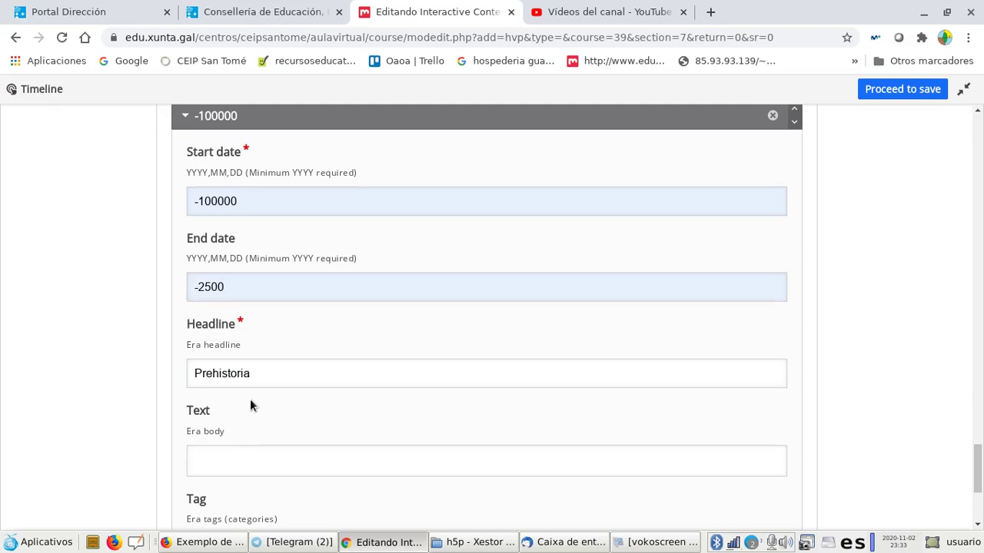
Set the language of the timeline's user interface to Galician.
scroll(250, 399, down, 5)
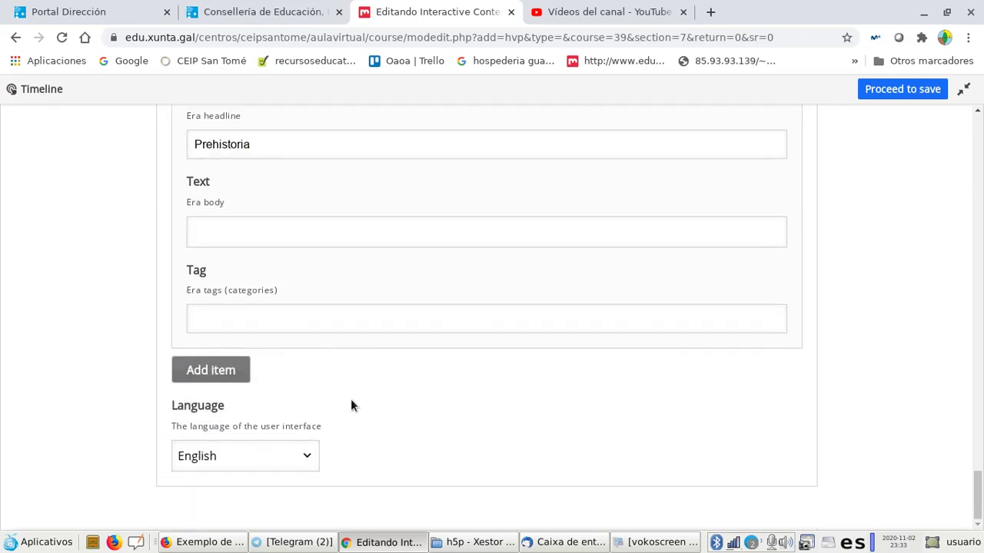
click(305, 456)
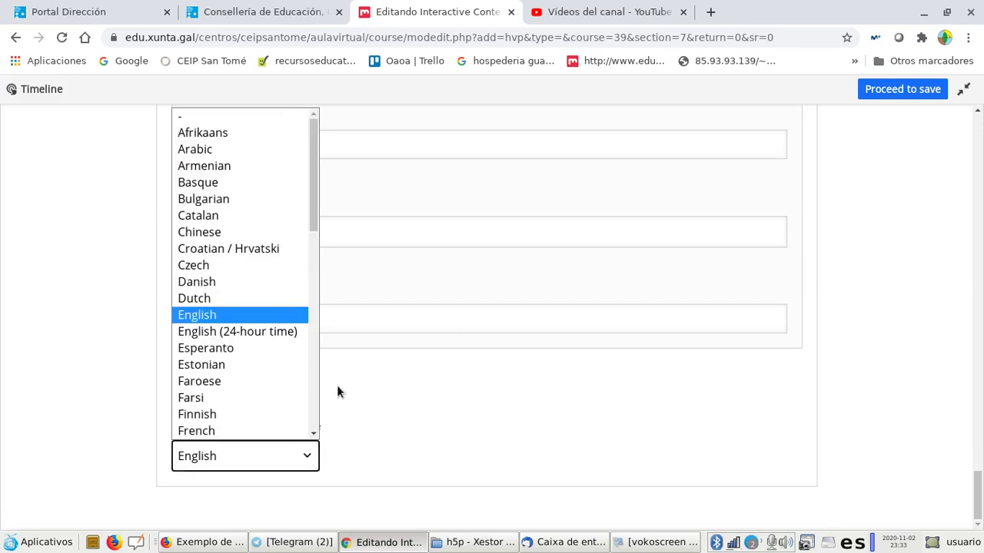
scroll(261, 374, down, 2)
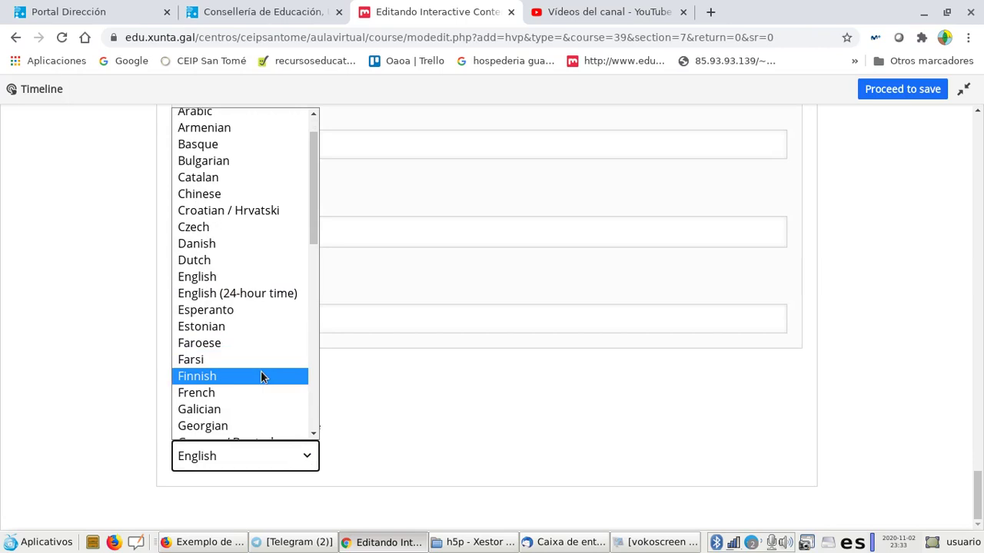
scroll(259, 376, down, 1)
click(228, 374)
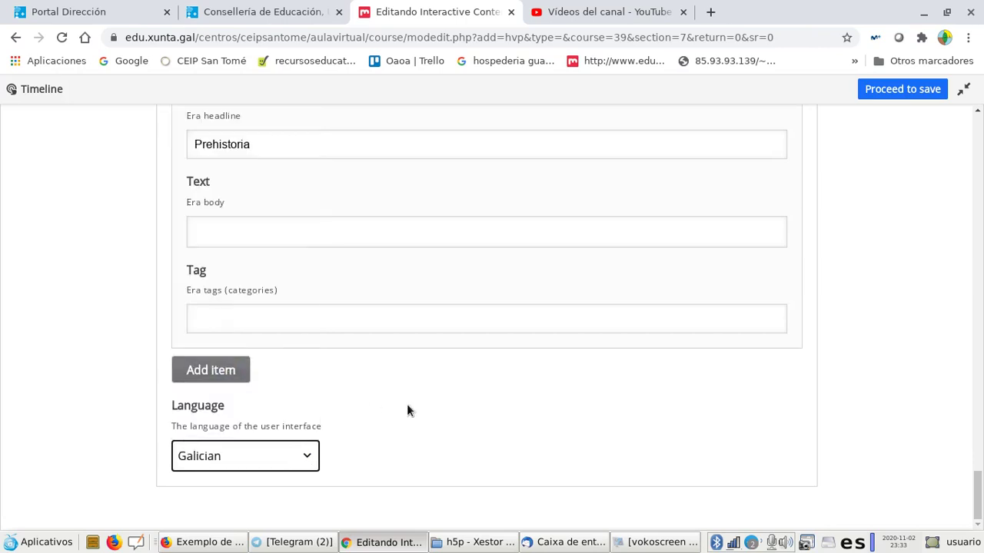
Leave the full-screen timeline editor, save the activity and display it.
click(901, 89)
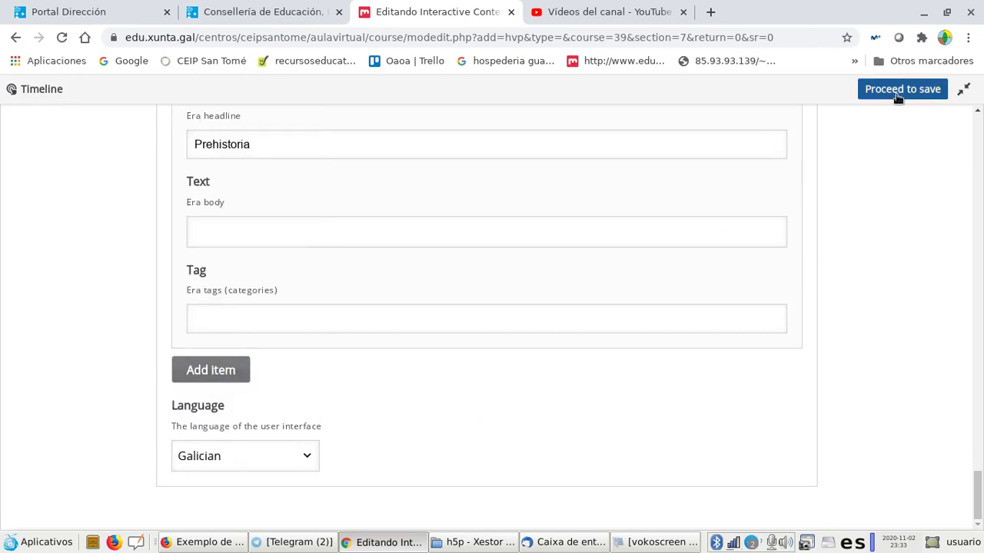
scroll(655, 328, down, 15)
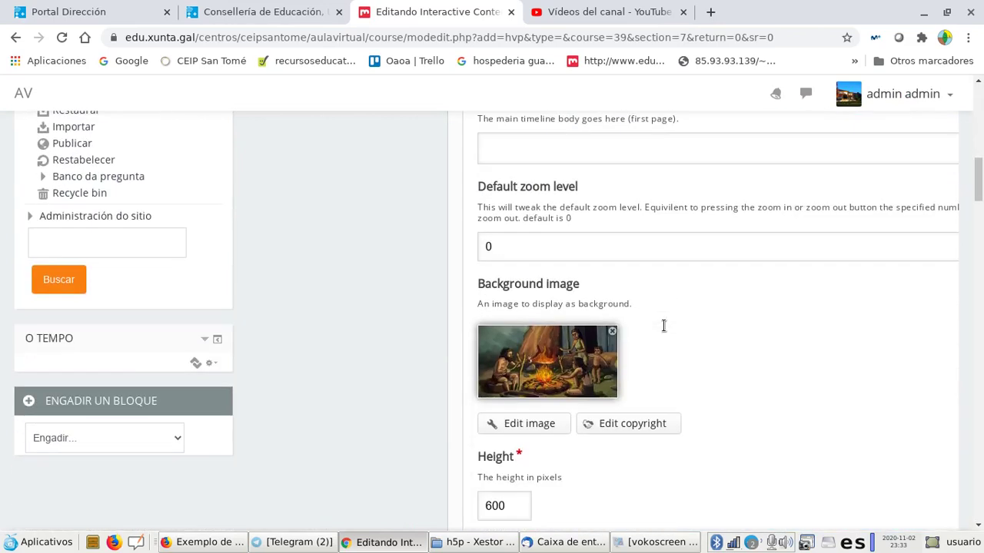
scroll(652, 348, down, 10)
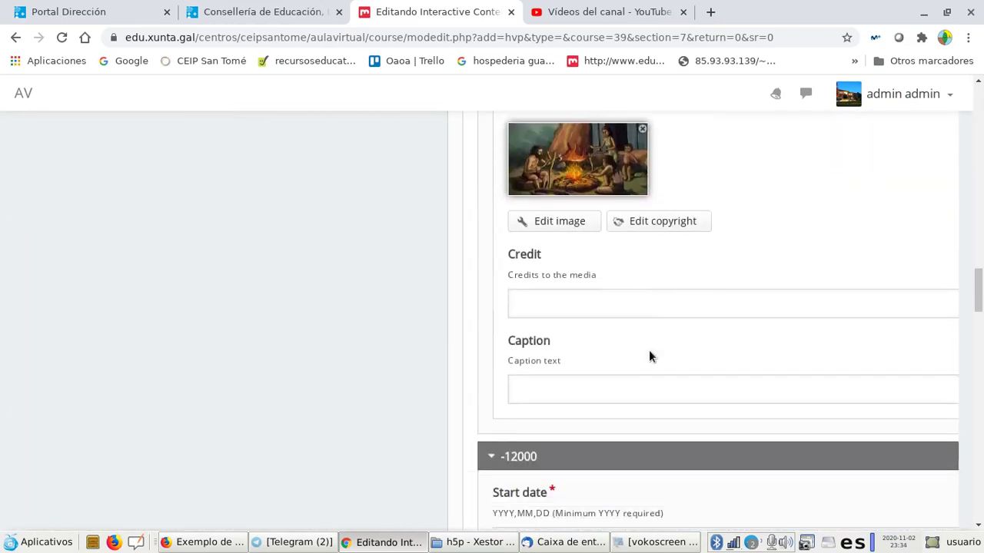
scroll(588, 347, down, 10)
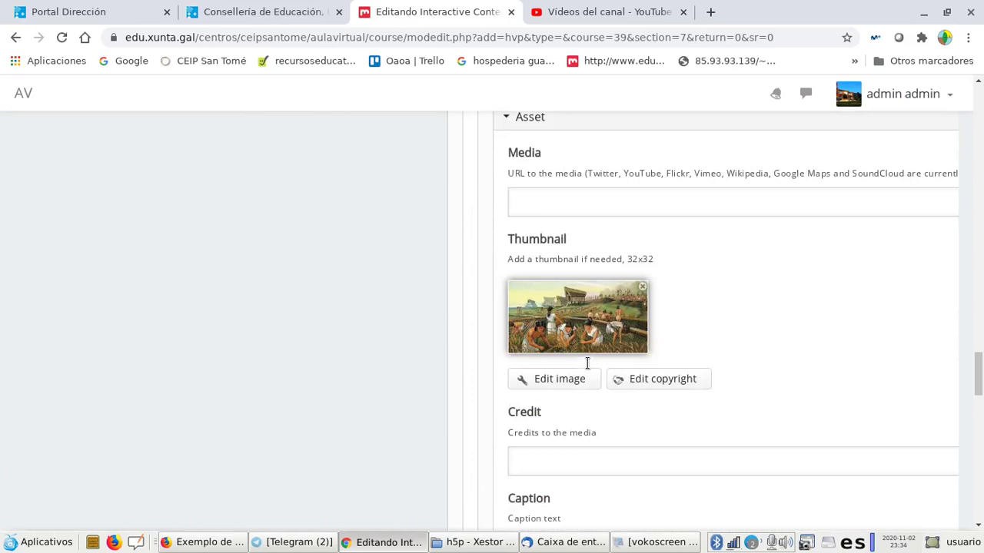
scroll(586, 386, down, 15)
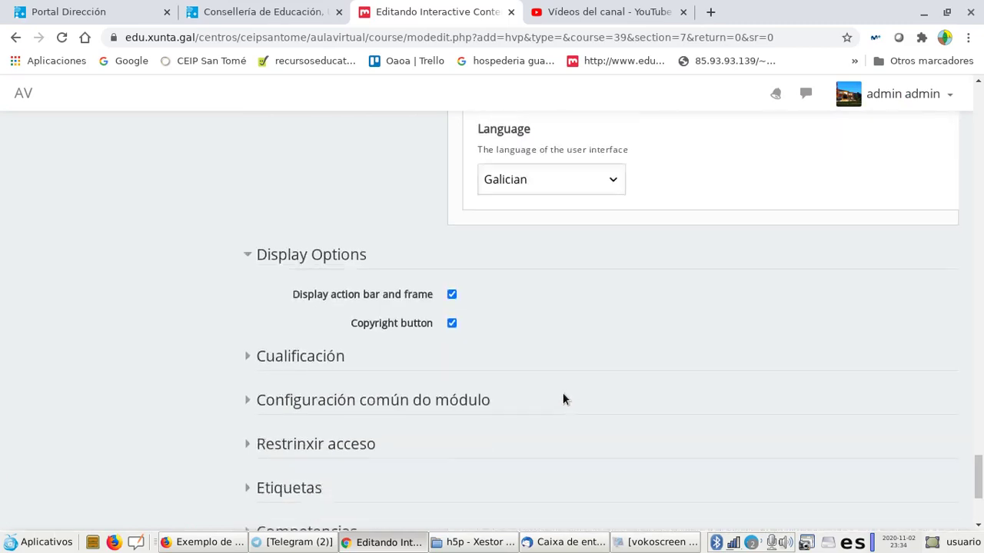
click(661, 434)
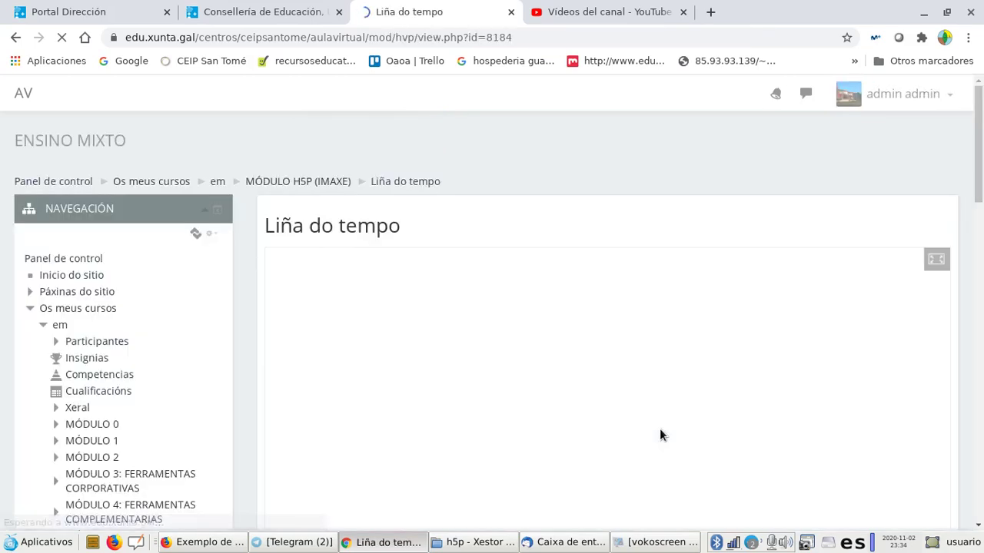
View the saved timeline in full screen, advance from Paleolítico to the Neolítico entry, and exit full screen.
scroll(596, 372, down, 1)
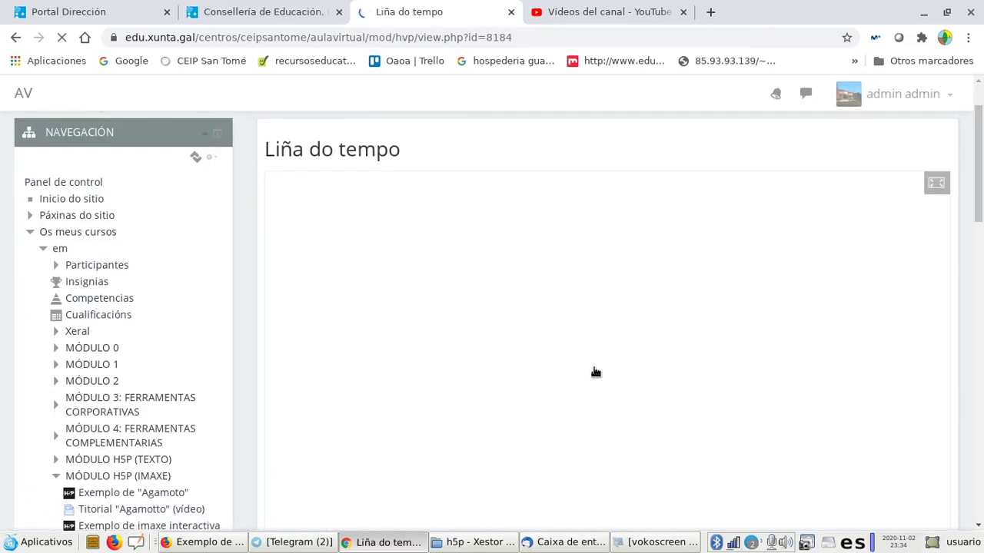
scroll(594, 367, down, 2)
scroll(604, 352, up, 1)
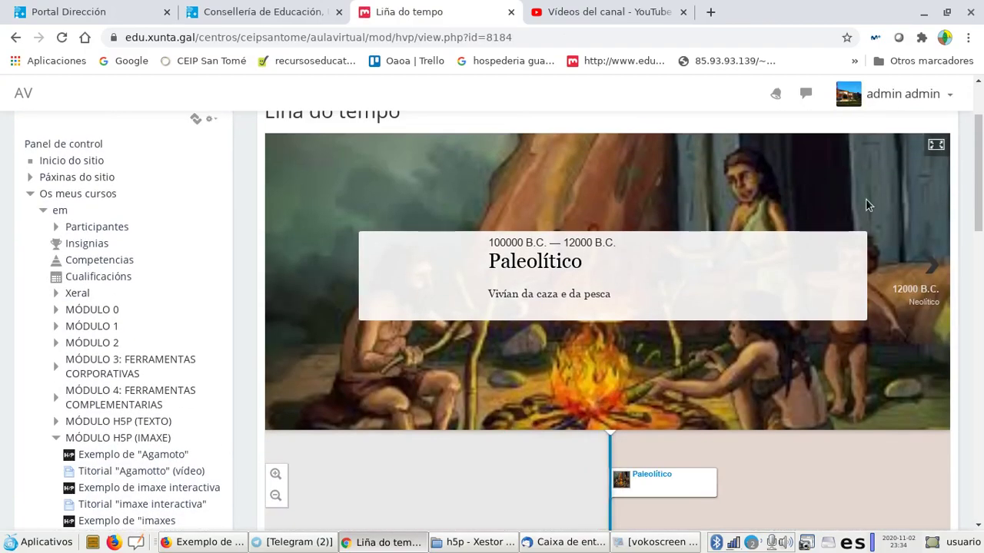
click(937, 144)
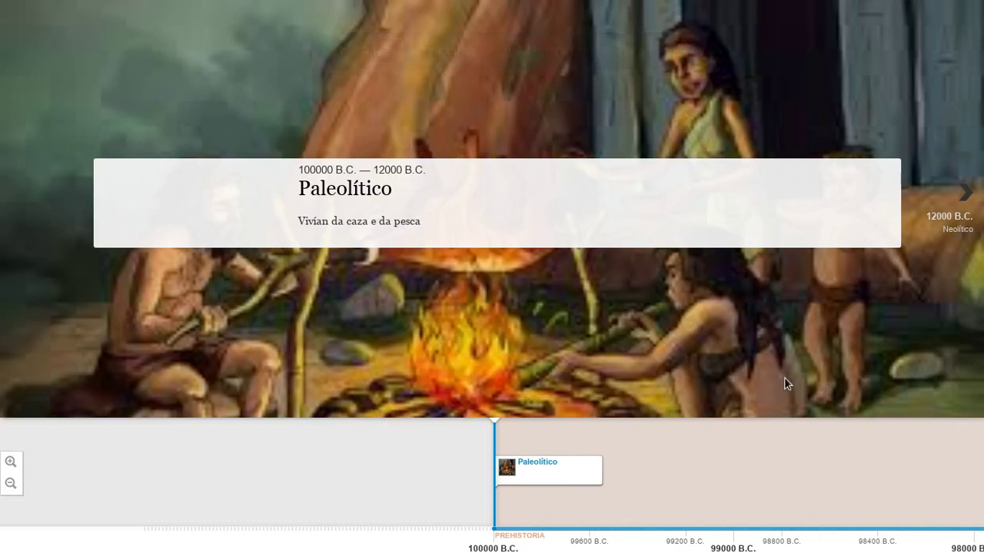
click(969, 198)
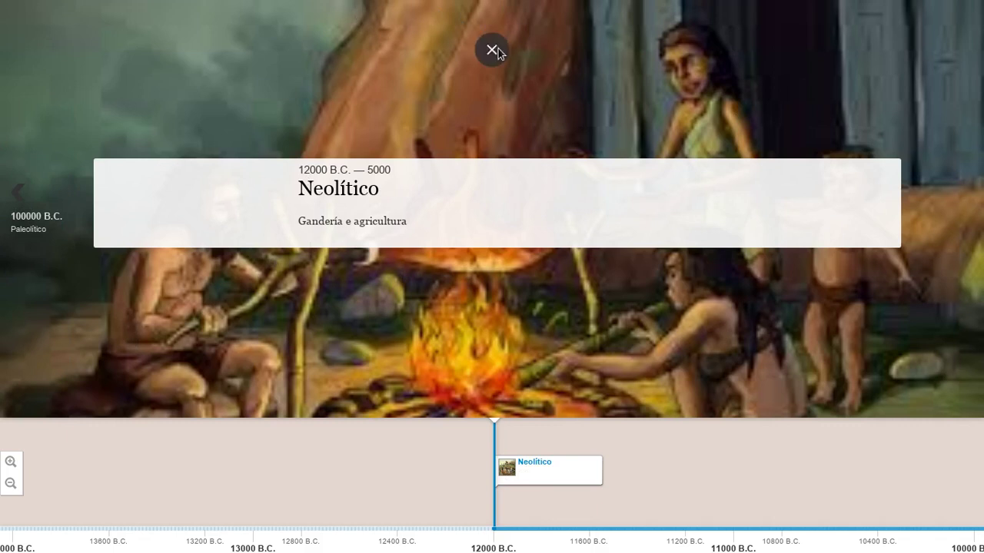
click(495, 49)
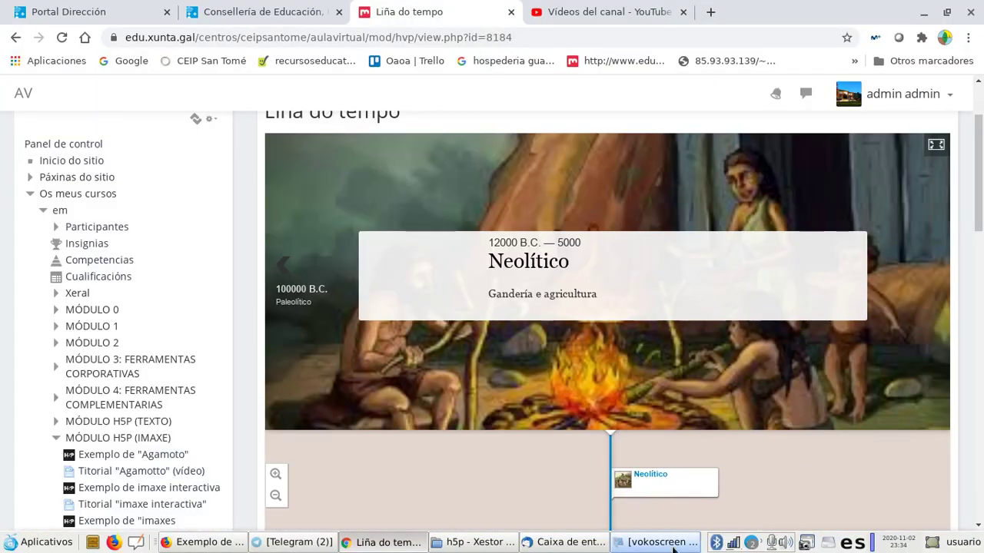